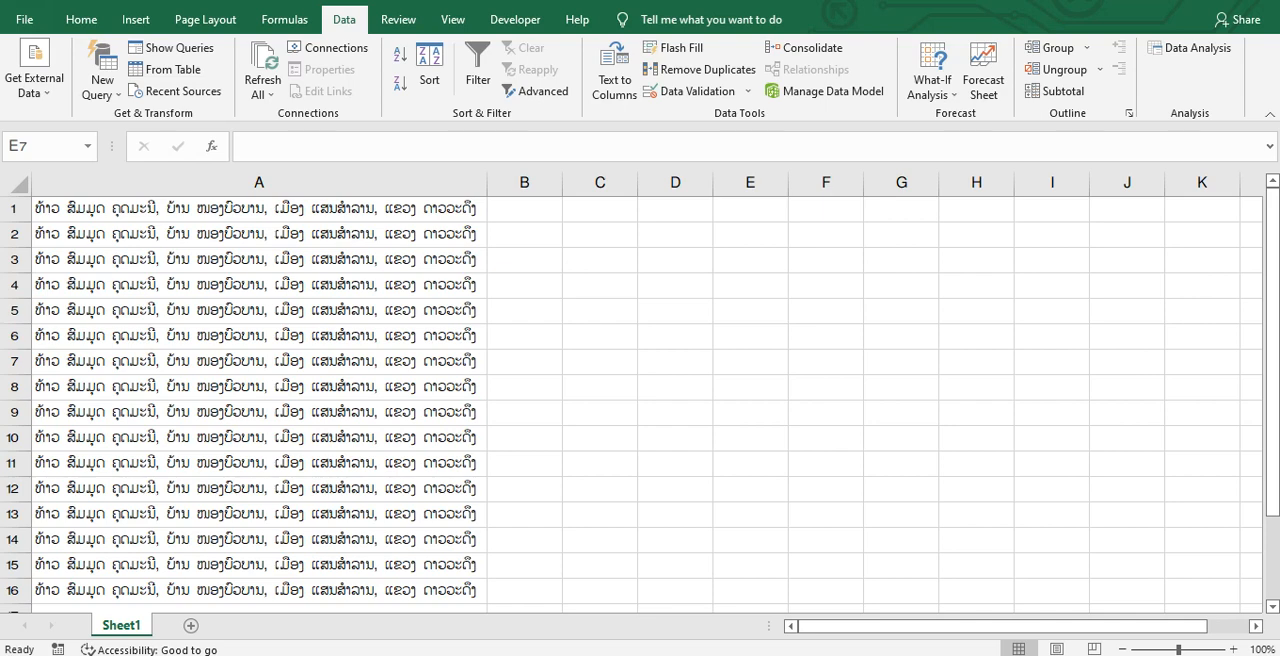
{"action": "left_click", "coordinate": [837, 364]}
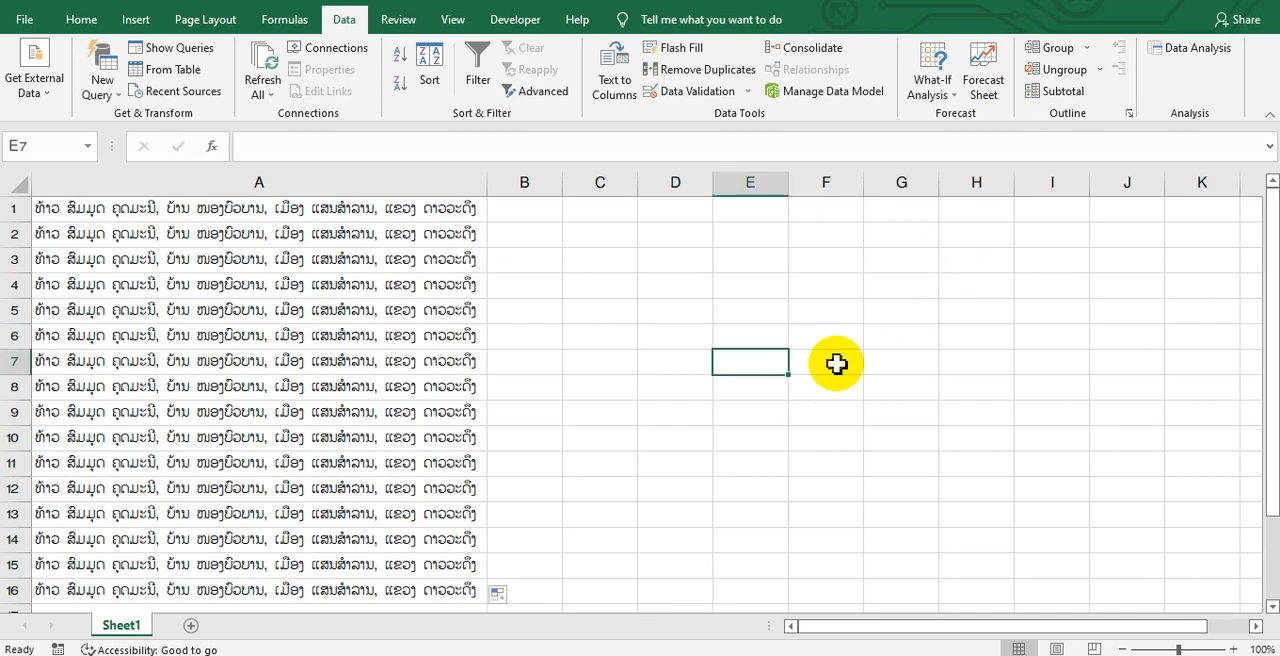
{"action": "left_click", "coordinate": [236, 176]}
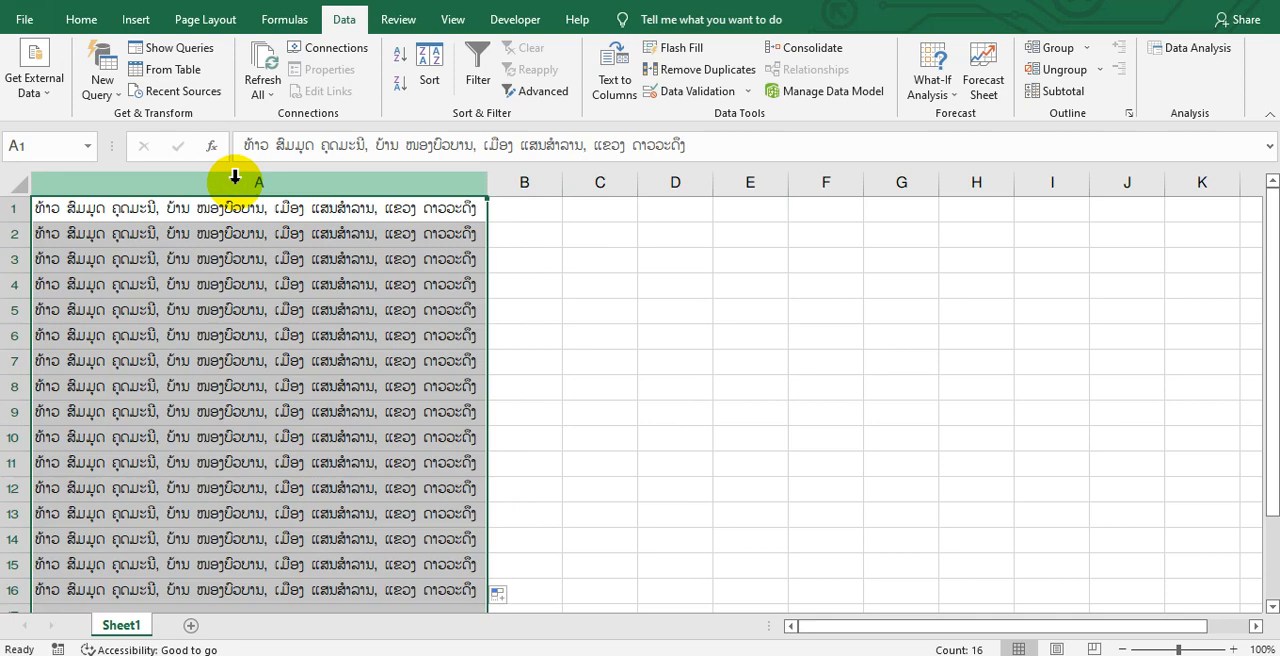
{"action": "left_click", "coordinate": [222, 212]}
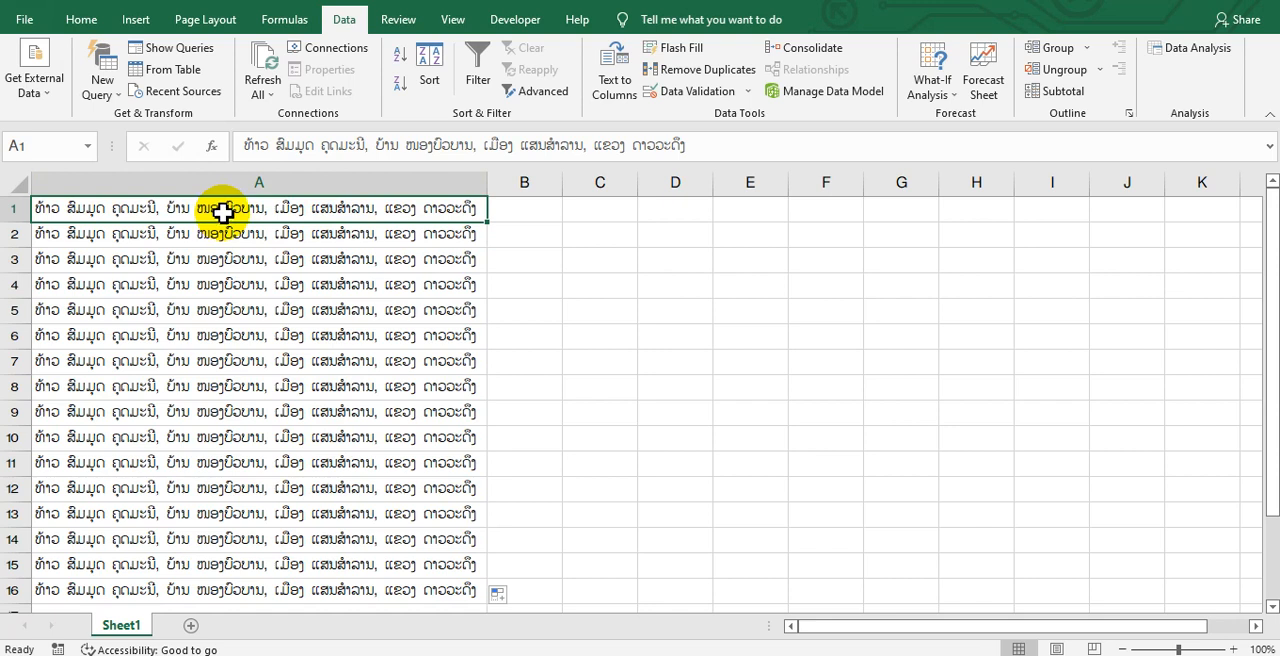
{"action": "left_click", "coordinate": [410, 178]}
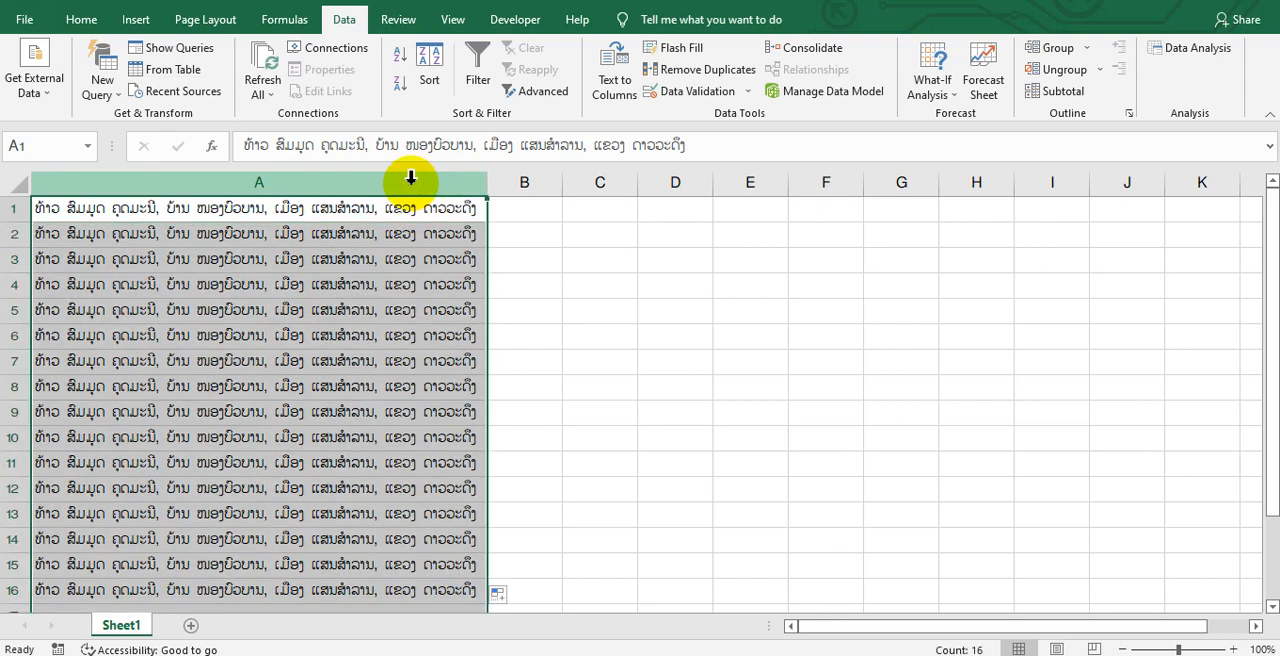
{"action": "left_click_drag", "start_coordinate": [410, 178], "coordinate": [1055, 178]}
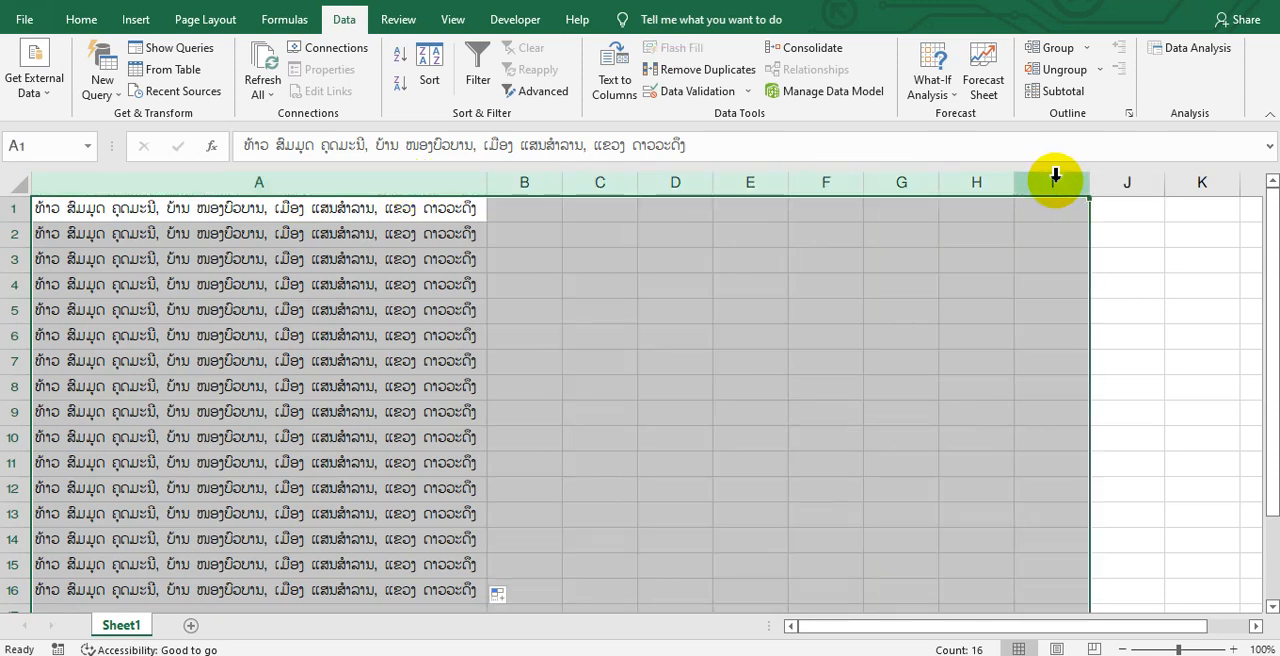
{"action": "left_click", "coordinate": [384, 176]}
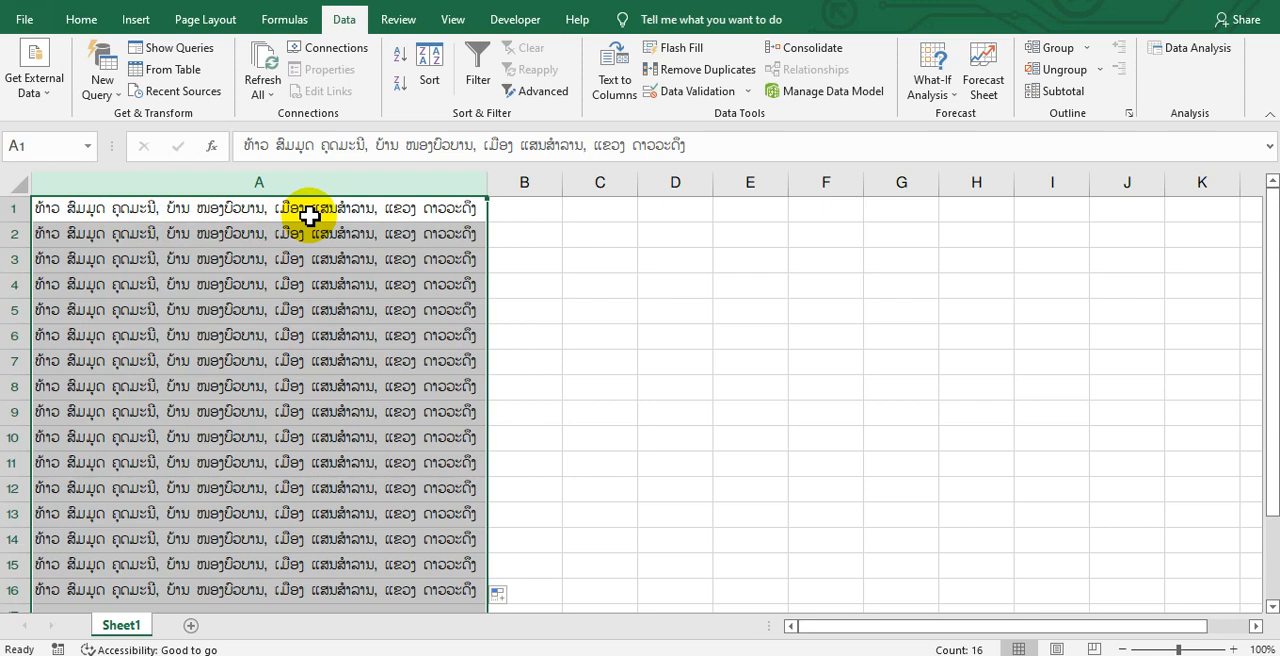
Select all of column A and start the Text to Columns wizard for it
{"action": "left_click", "coordinate": [347, 180]}
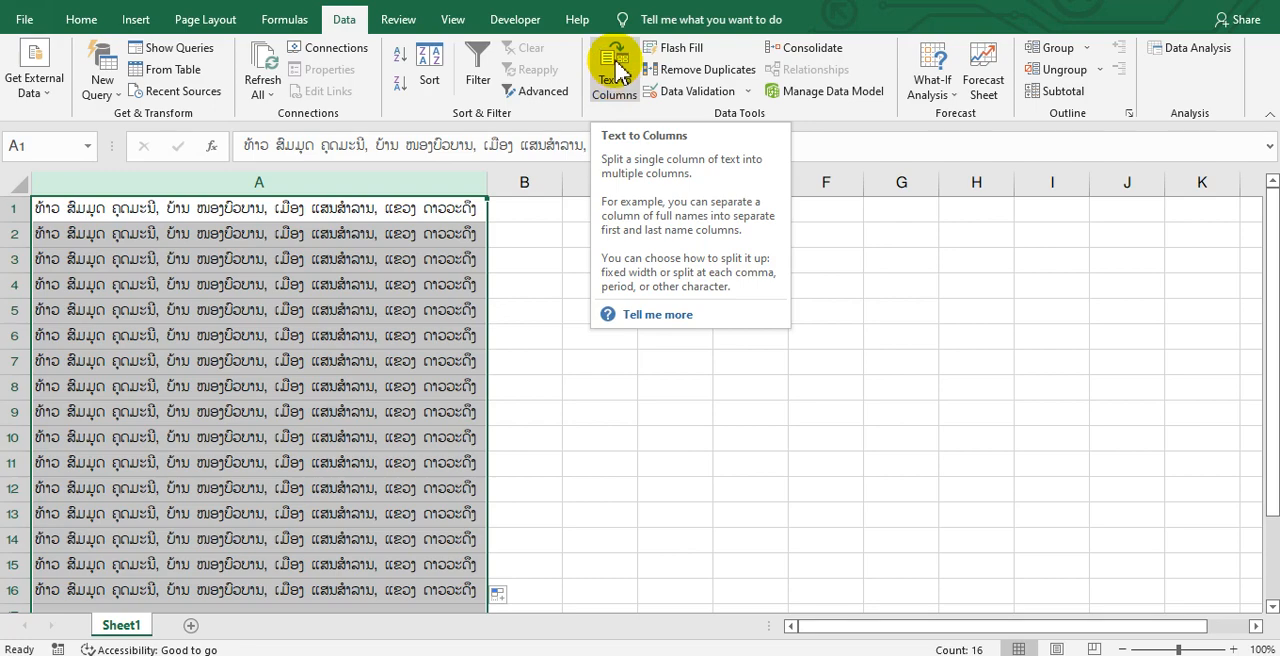
{"action": "left_click", "coordinate": [616, 66]}
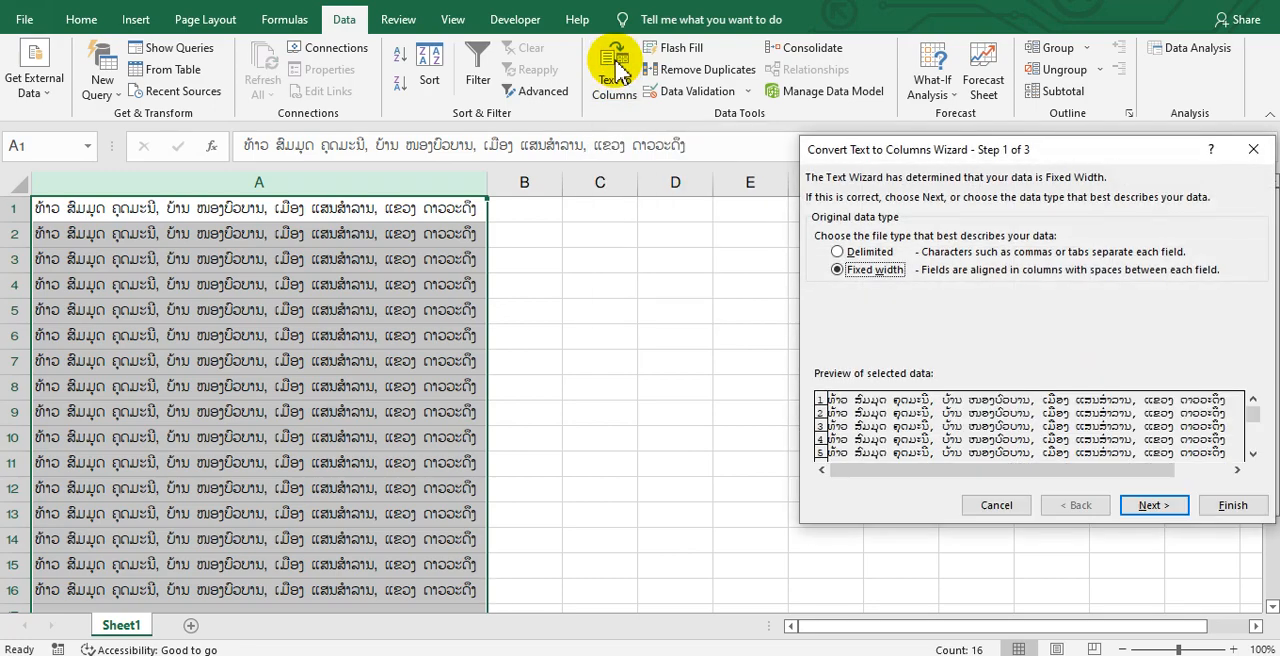
{"action": "left_click_drag", "start_coordinate": [1071, 152], "coordinate": [857, 172]}
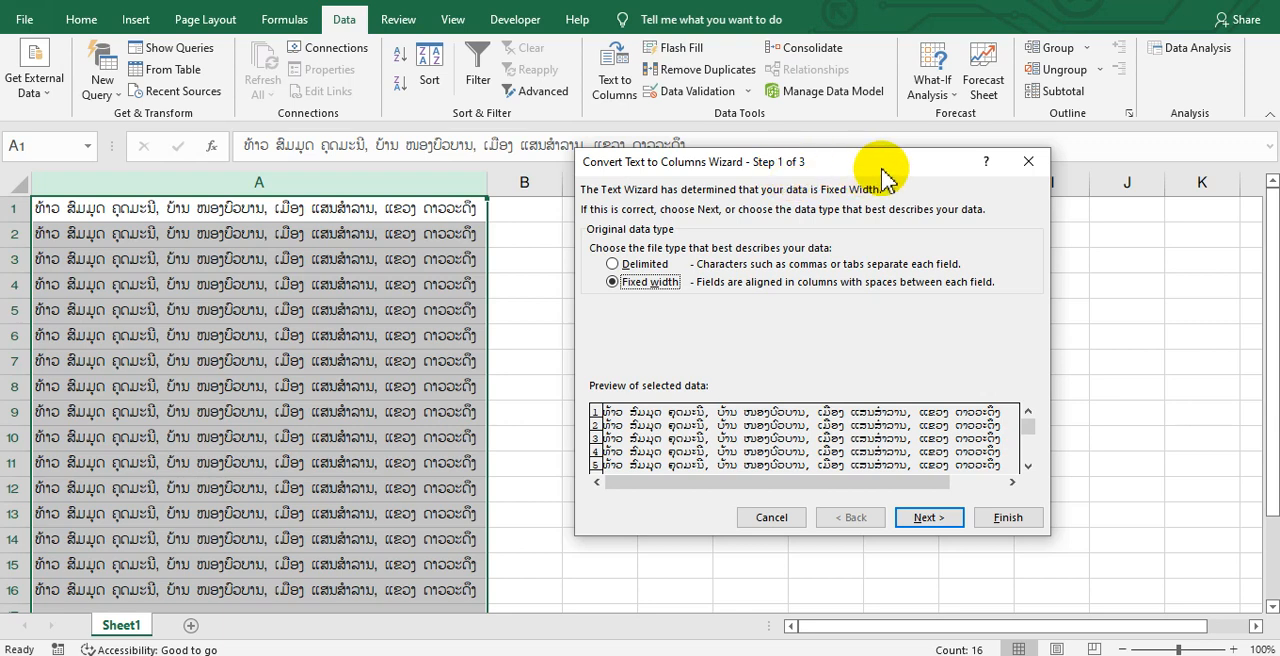
Choose Fixed width as the original data type and proceed to the column break settings
{"action": "left_click", "coordinate": [655, 265]}
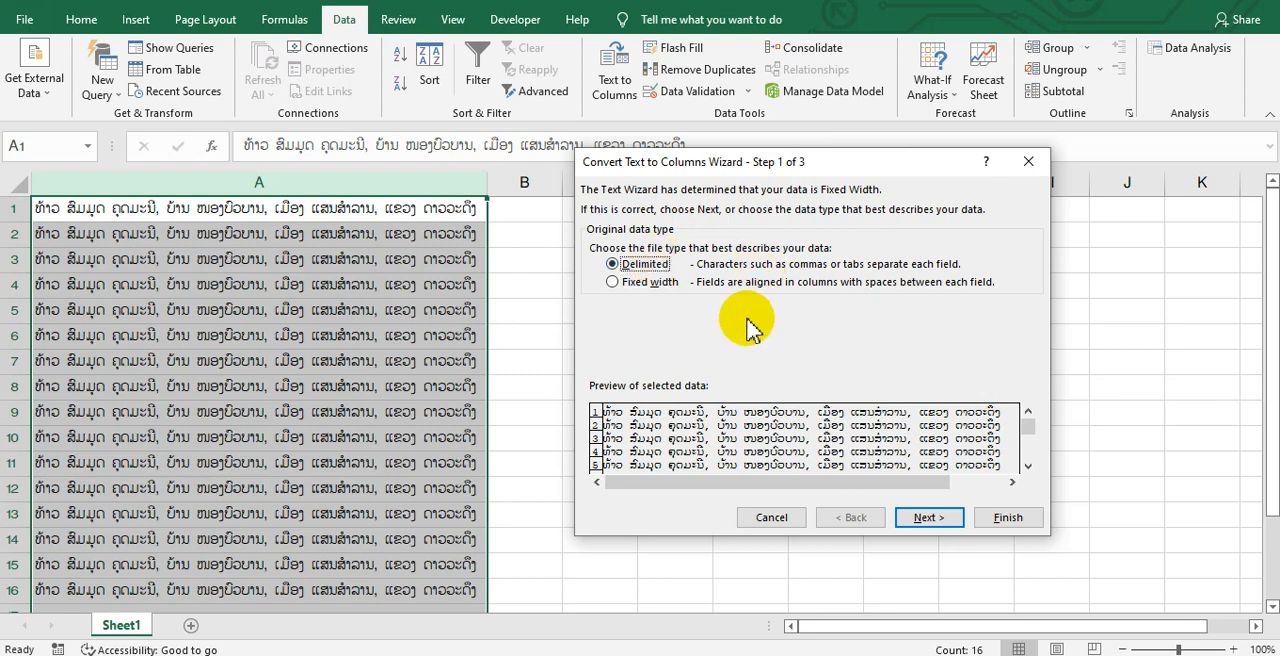
{"action": "left_click", "coordinate": [664, 286]}
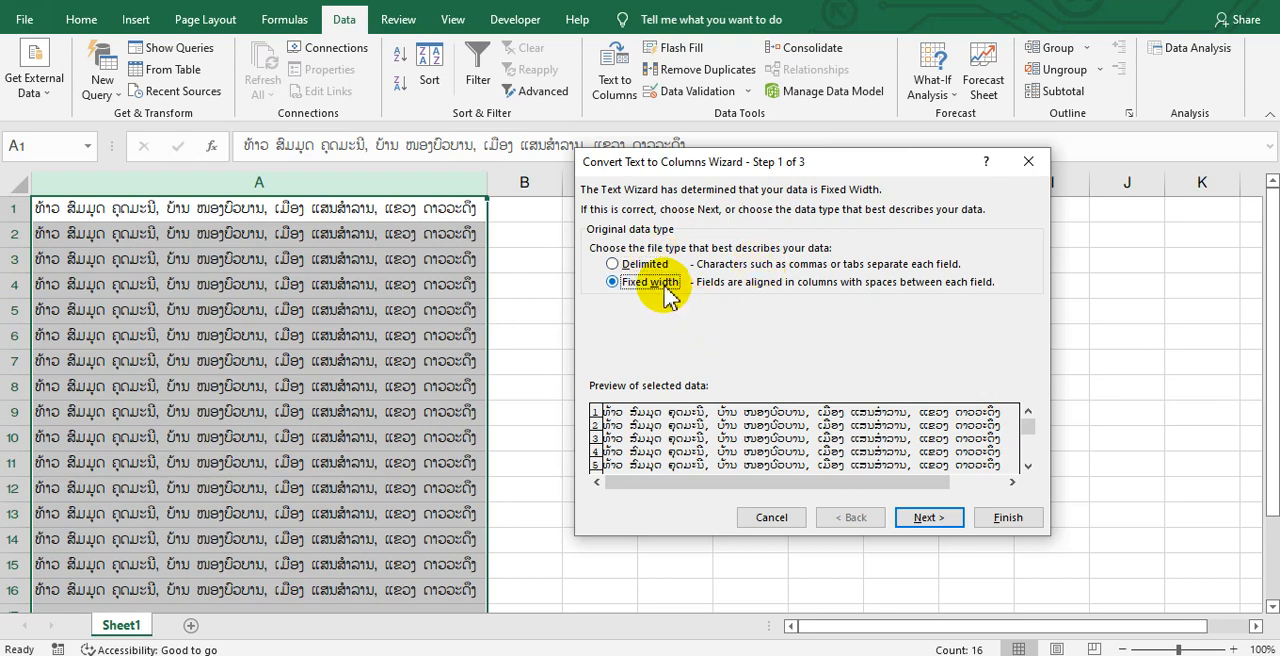
{"action": "left_click", "coordinate": [648, 264]}
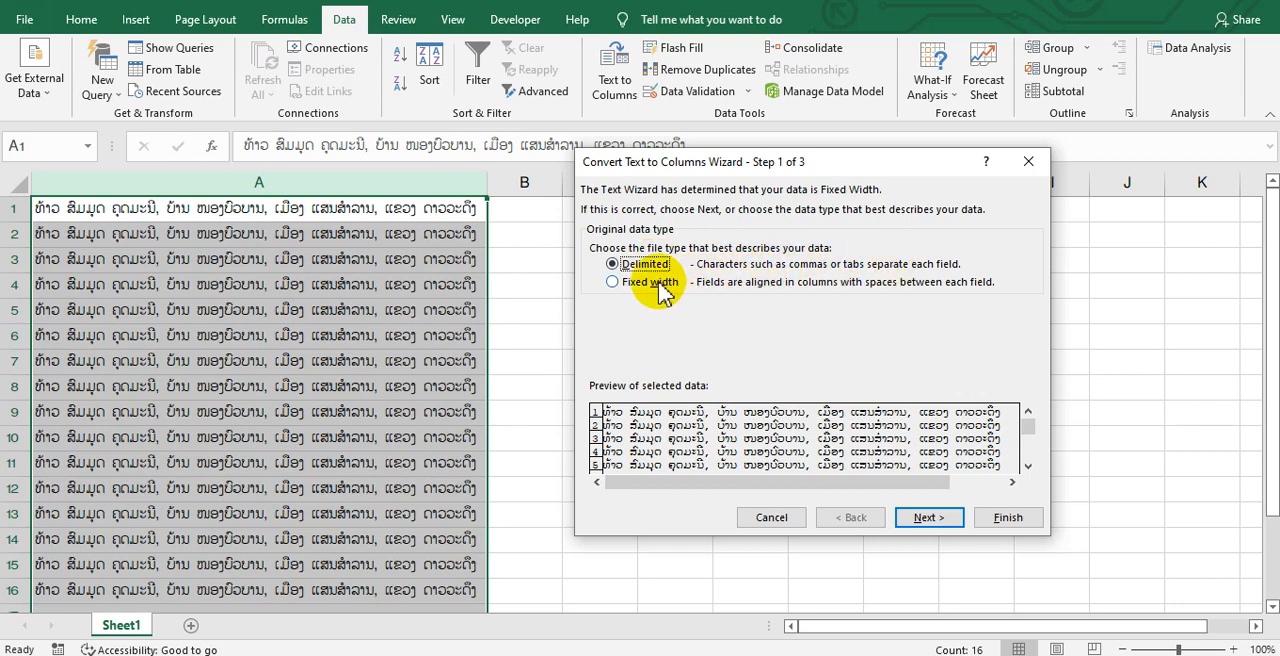
{"action": "left_click", "coordinate": [648, 282]}
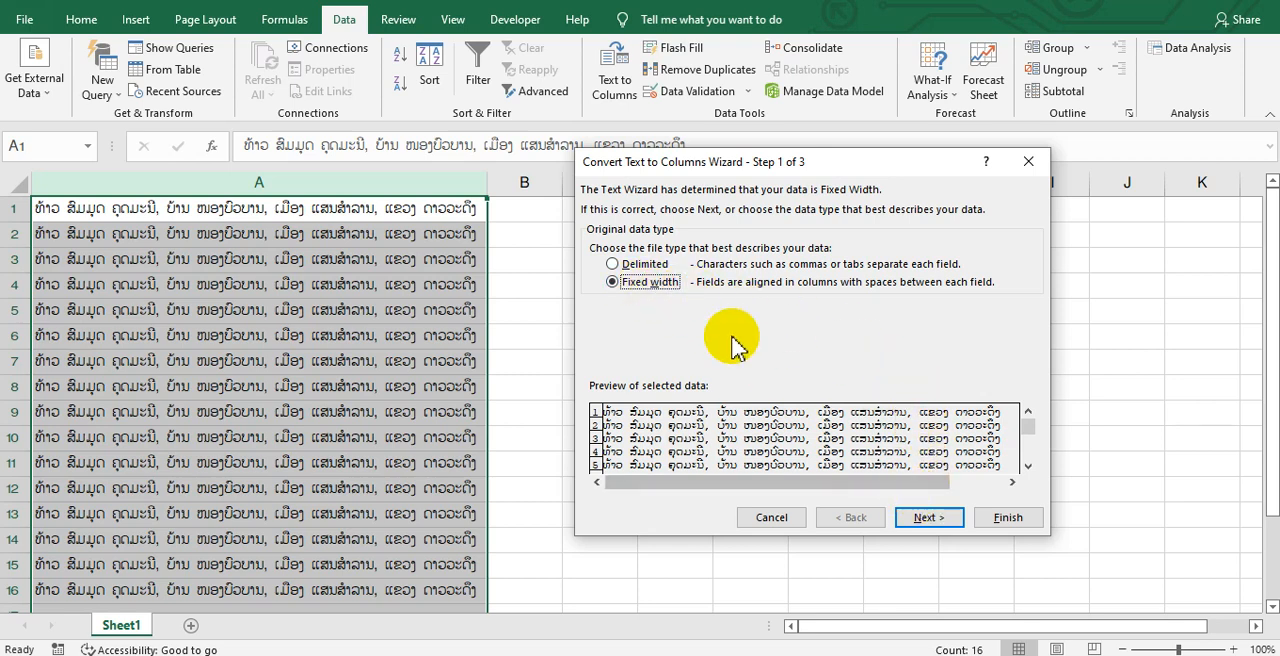
{"action": "left_click", "coordinate": [928, 518]}
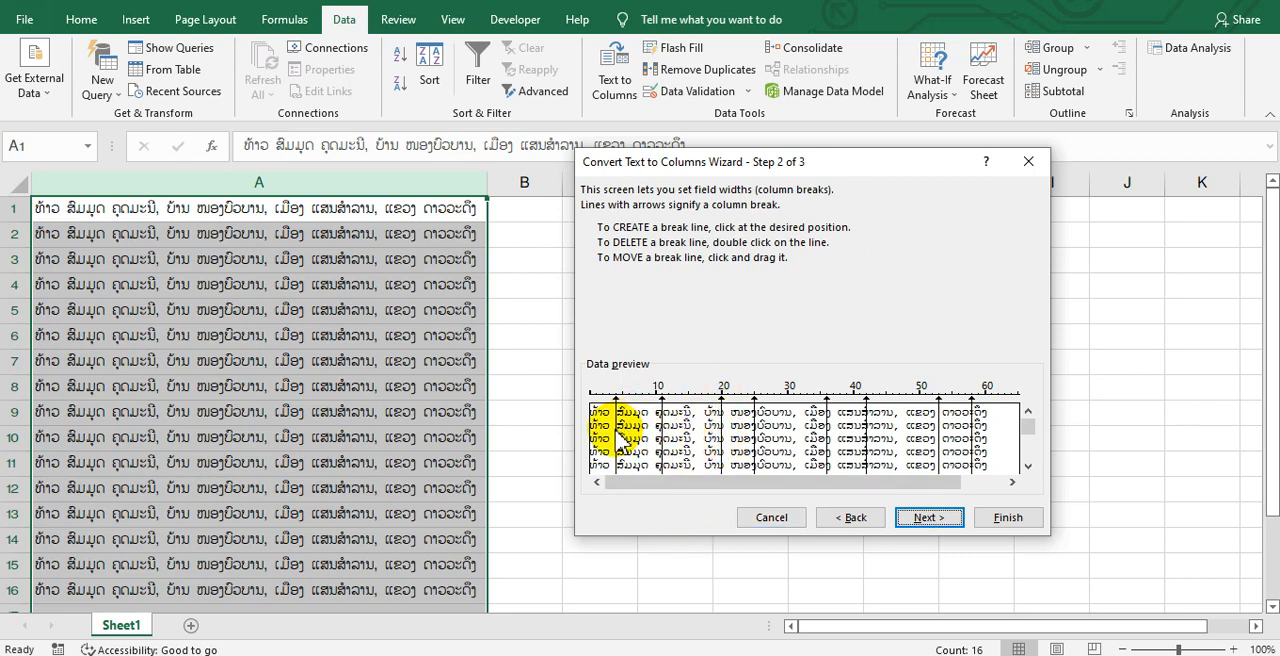
Move the misplaced column breaks to about 21, 32, 37, 47 and 61 on the ruler, and add one at about 63
{"action": "left_click_drag", "start_coordinate": [616, 430], "coordinate": [618, 433]}
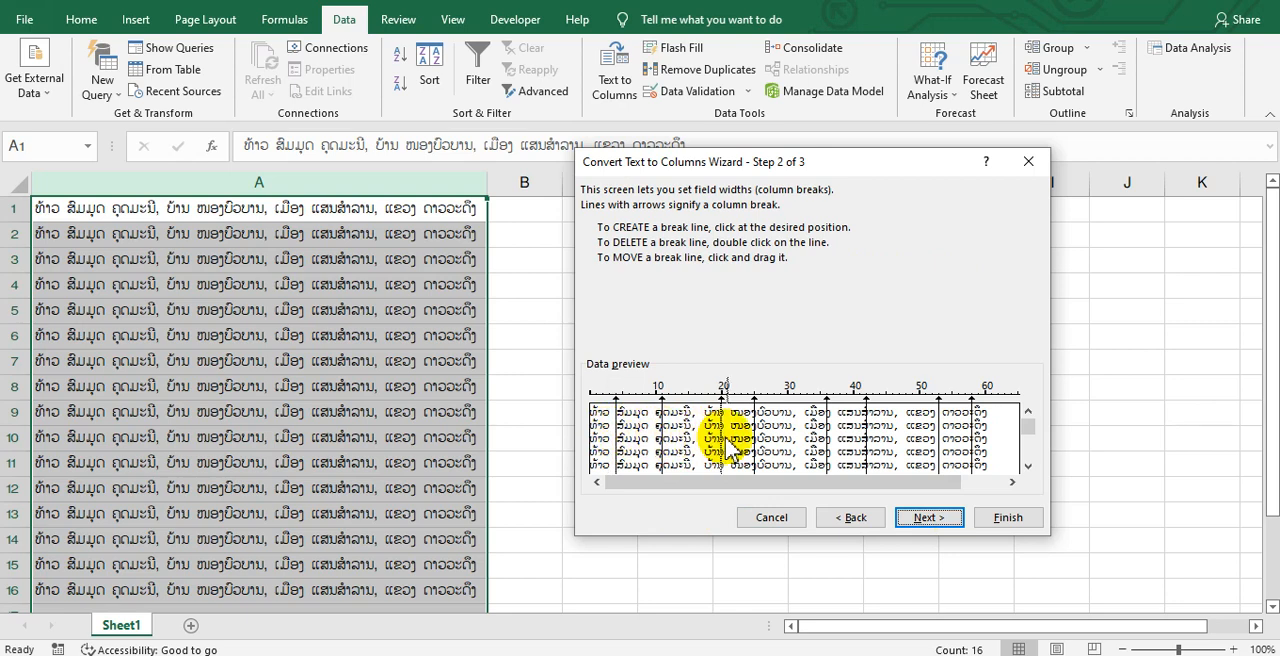
{"action": "left_click_drag", "start_coordinate": [722, 440], "coordinate": [801, 460]}
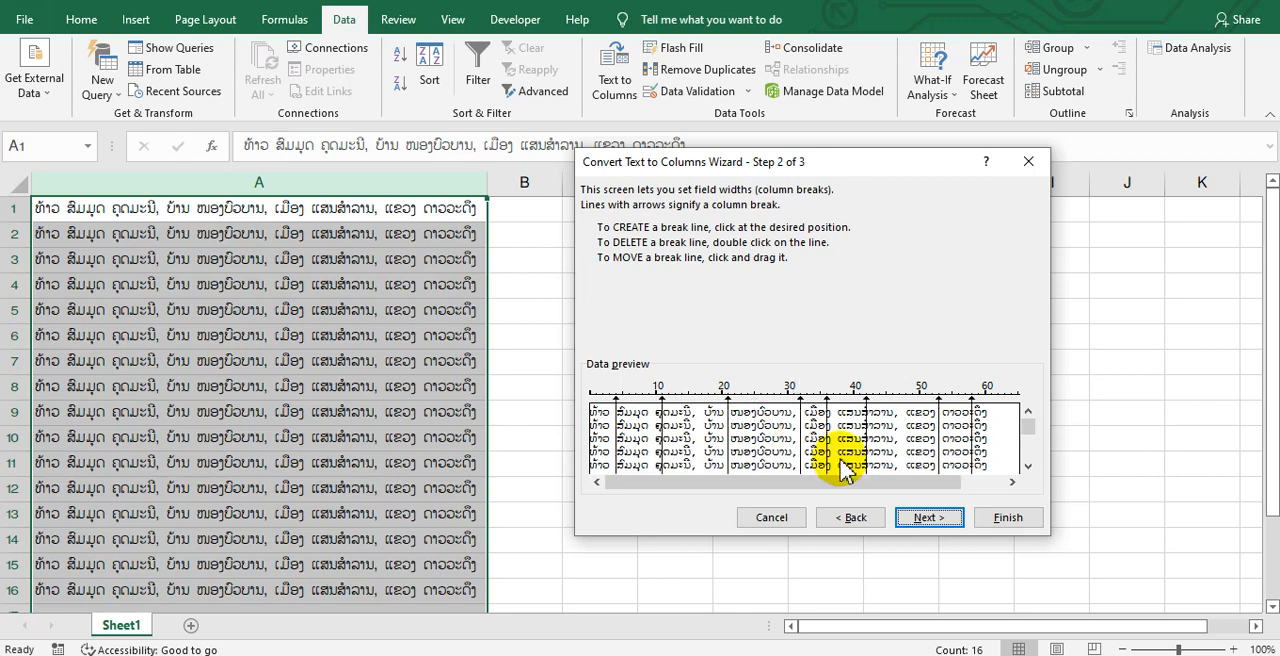
{"action": "left_click", "coordinate": [899, 437]}
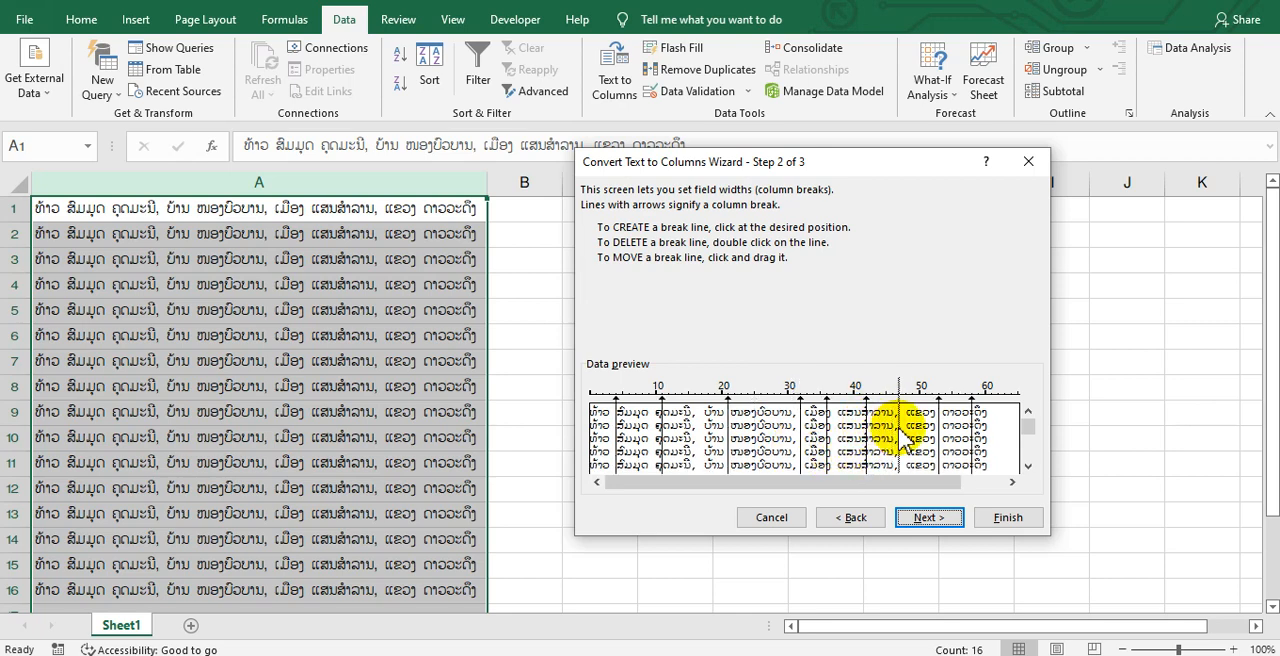
{"action": "left_click", "coordinate": [997, 442]}
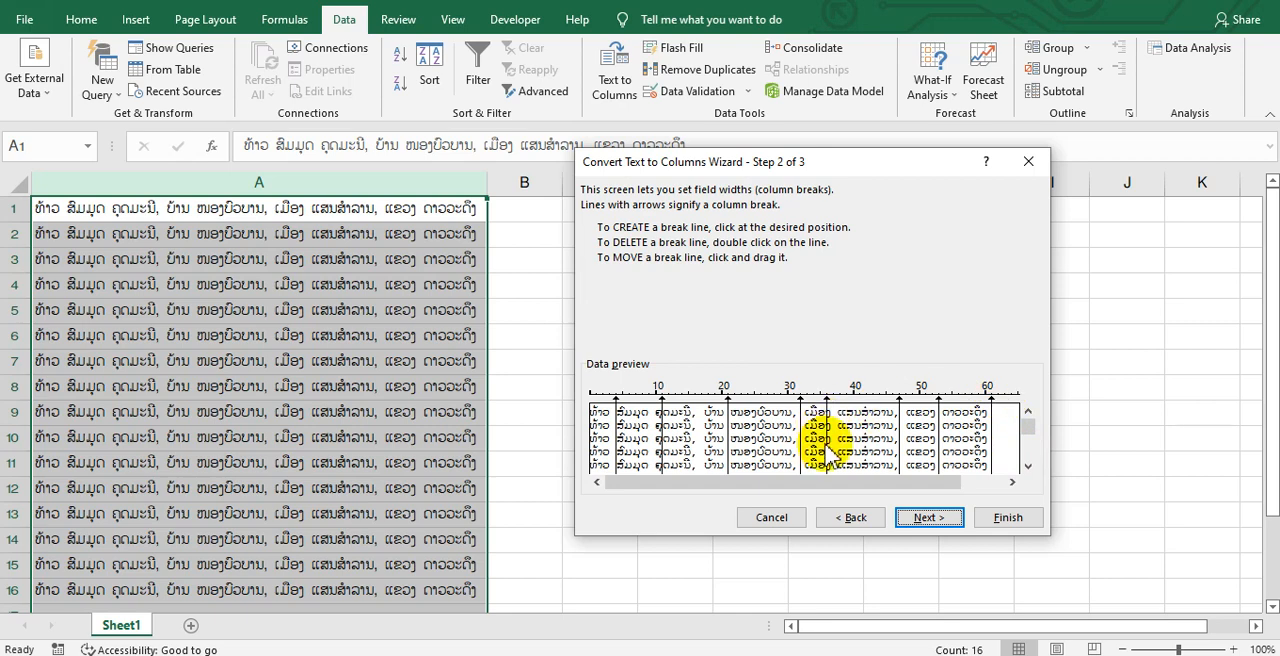
{"action": "left_click_drag", "start_coordinate": [836, 452], "coordinate": [834, 452]}
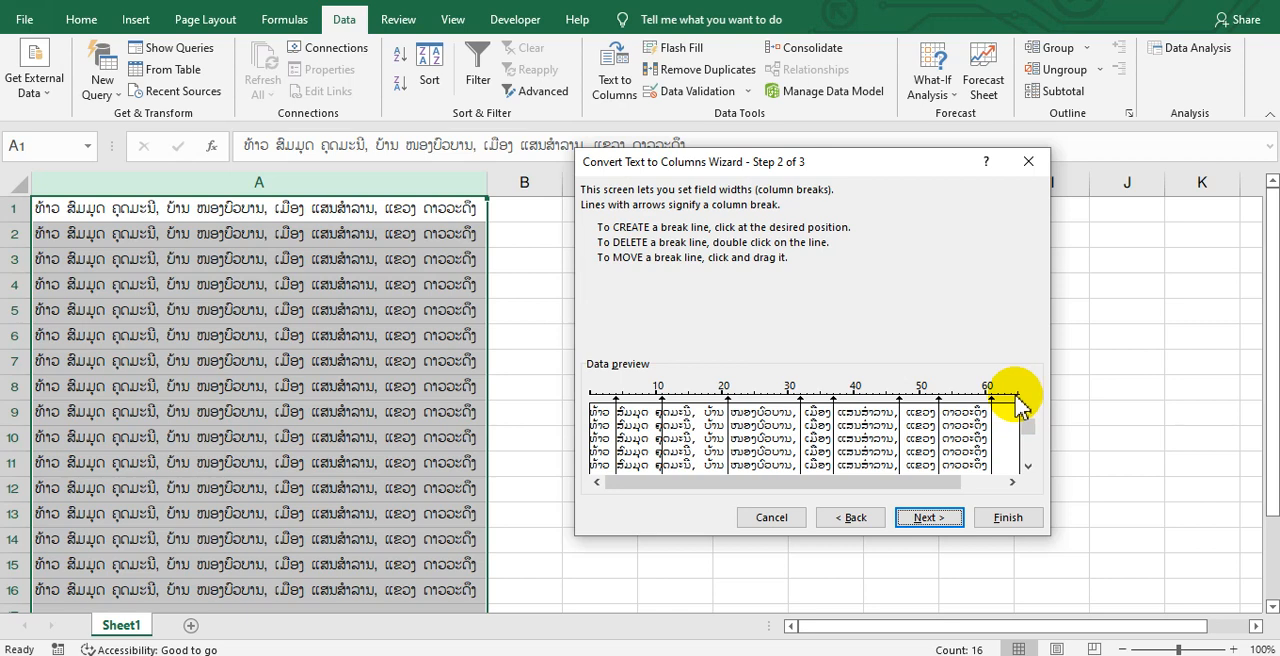
{"action": "left_click_drag", "start_coordinate": [1018, 403], "coordinate": [1006, 406]}
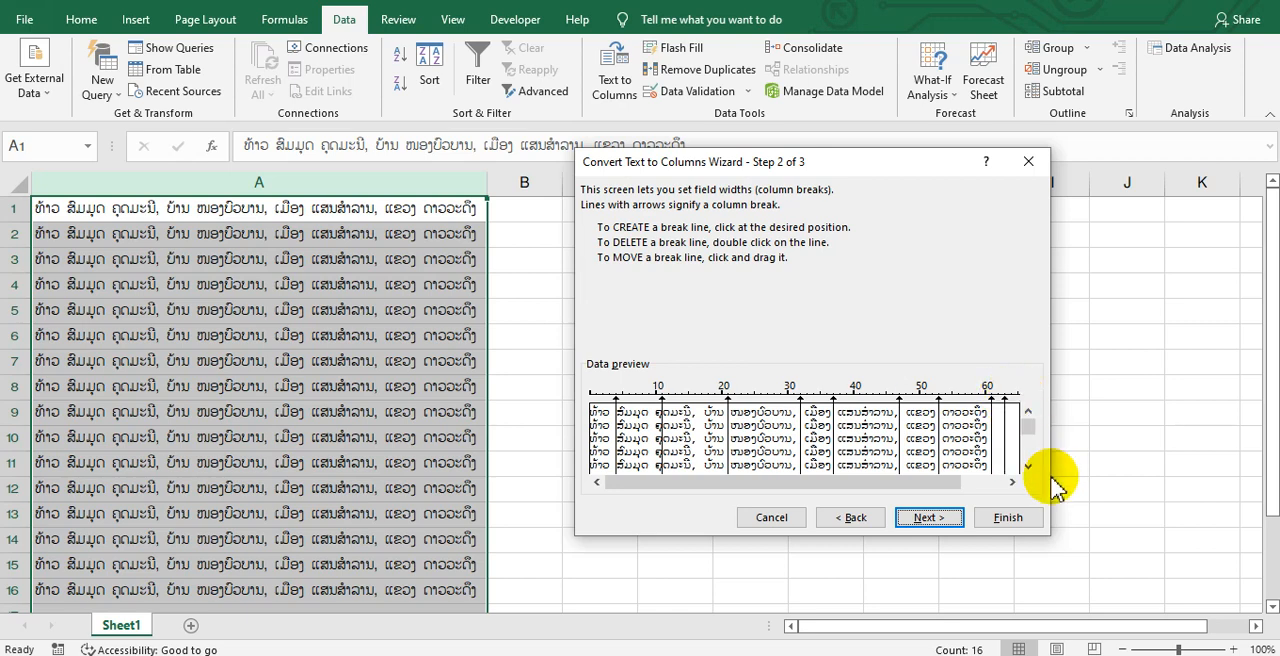
Delete every column break except the one at about 32, and add a break at about 17
{"action": "double_click", "coordinate": [1005, 452]}
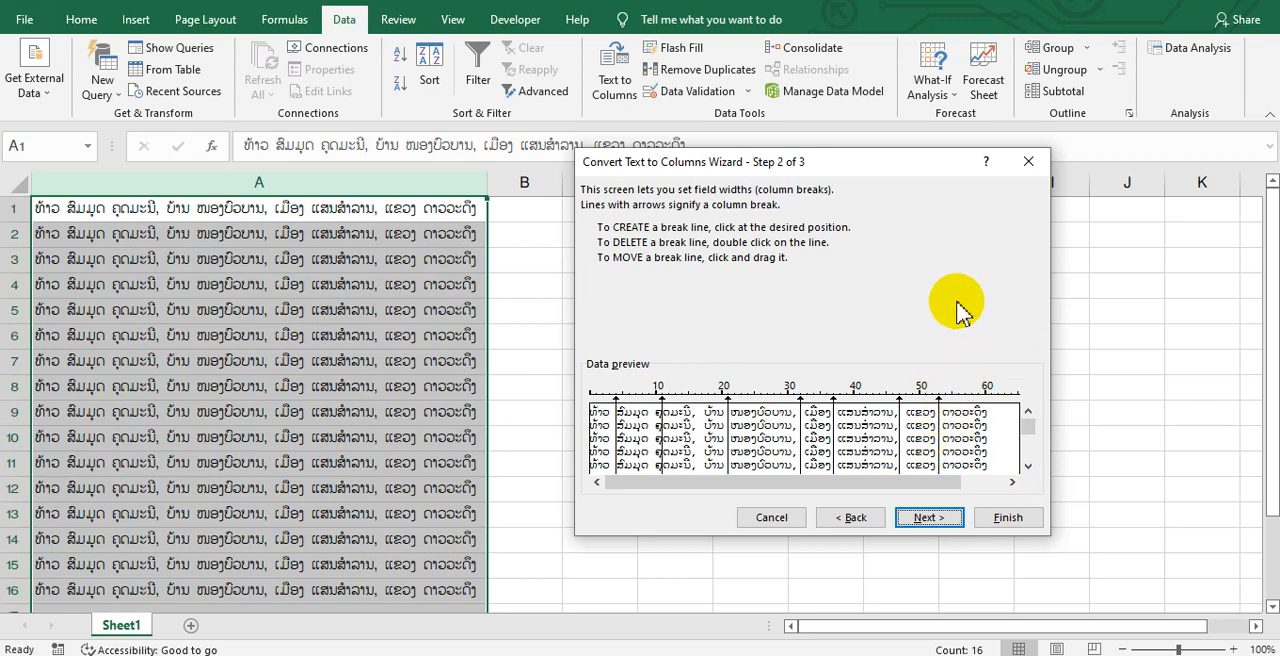
{"action": "double_click", "coordinate": [901, 450]}
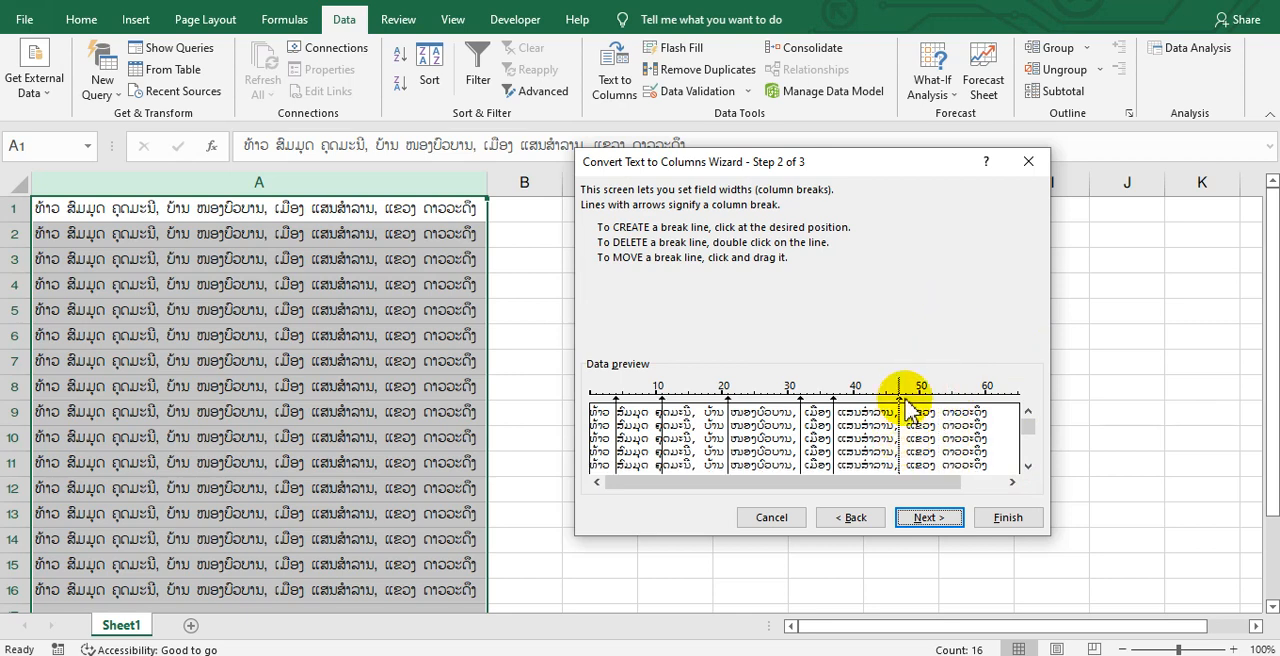
{"action": "double_click", "coordinate": [835, 445]}
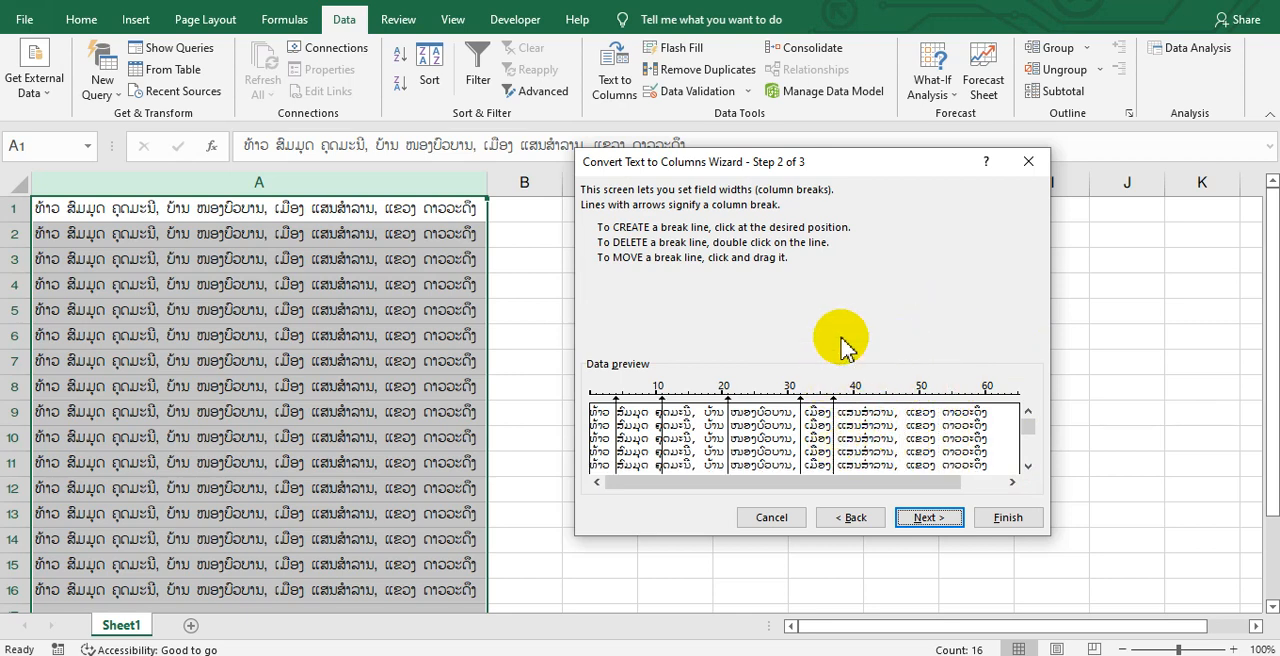
{"action": "double_click", "coordinate": [730, 440]}
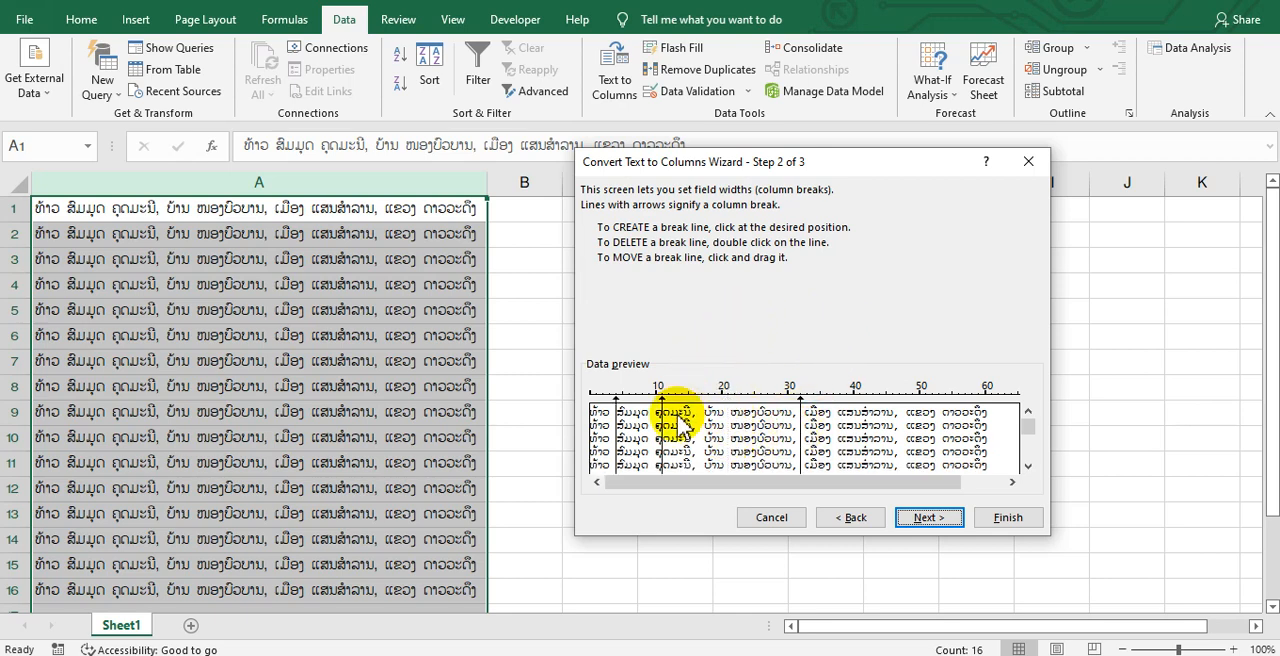
{"action": "left_click_drag", "start_coordinate": [662, 443], "coordinate": [698, 328]}
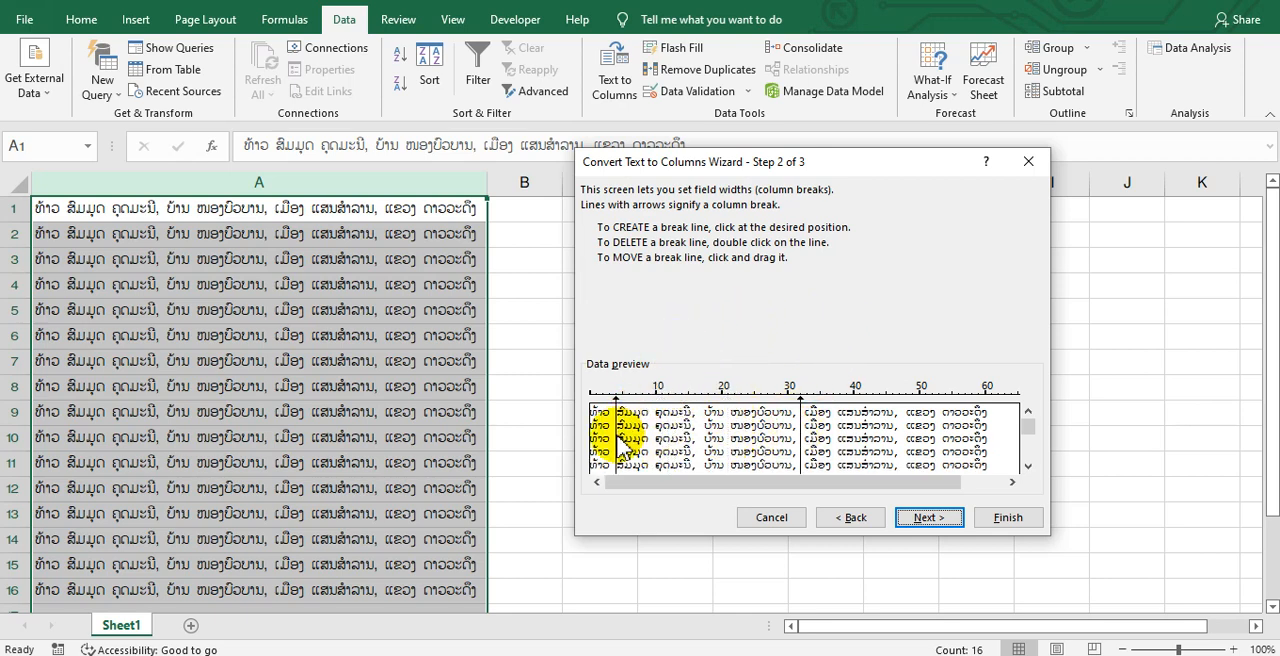
{"action": "left_click_drag", "start_coordinate": [617, 437], "coordinate": [666, 339]}
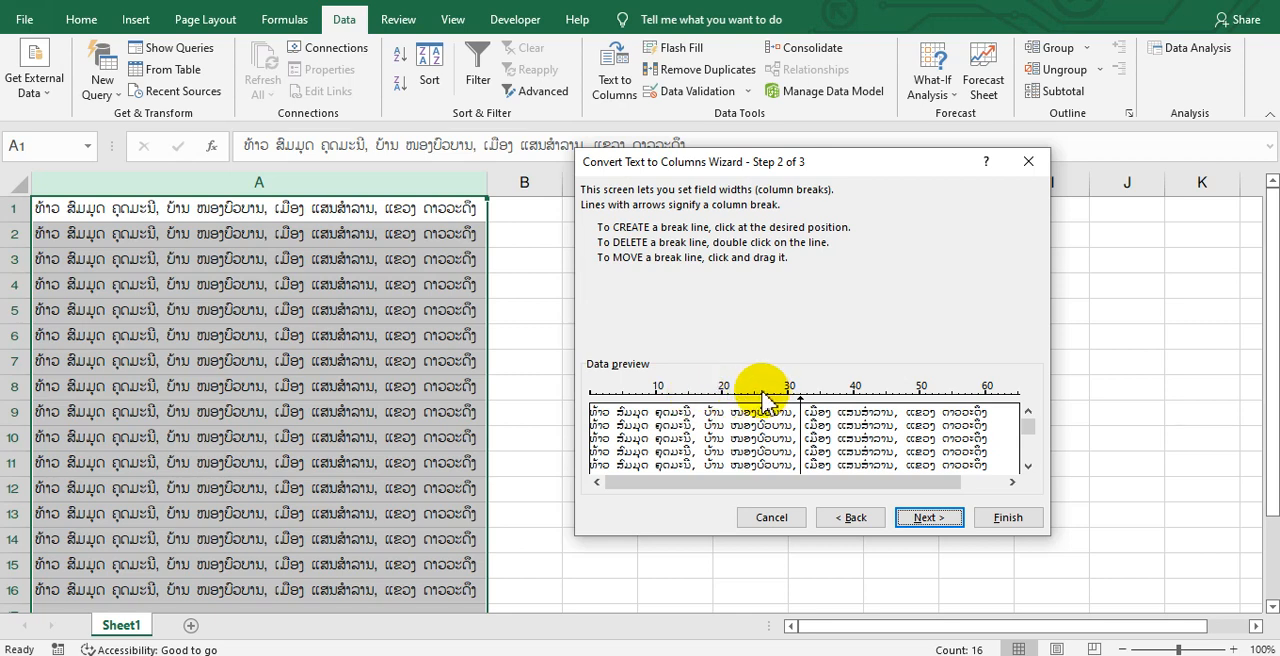
{"action": "left_click_drag", "start_coordinate": [763, 393], "coordinate": [704, 425]}
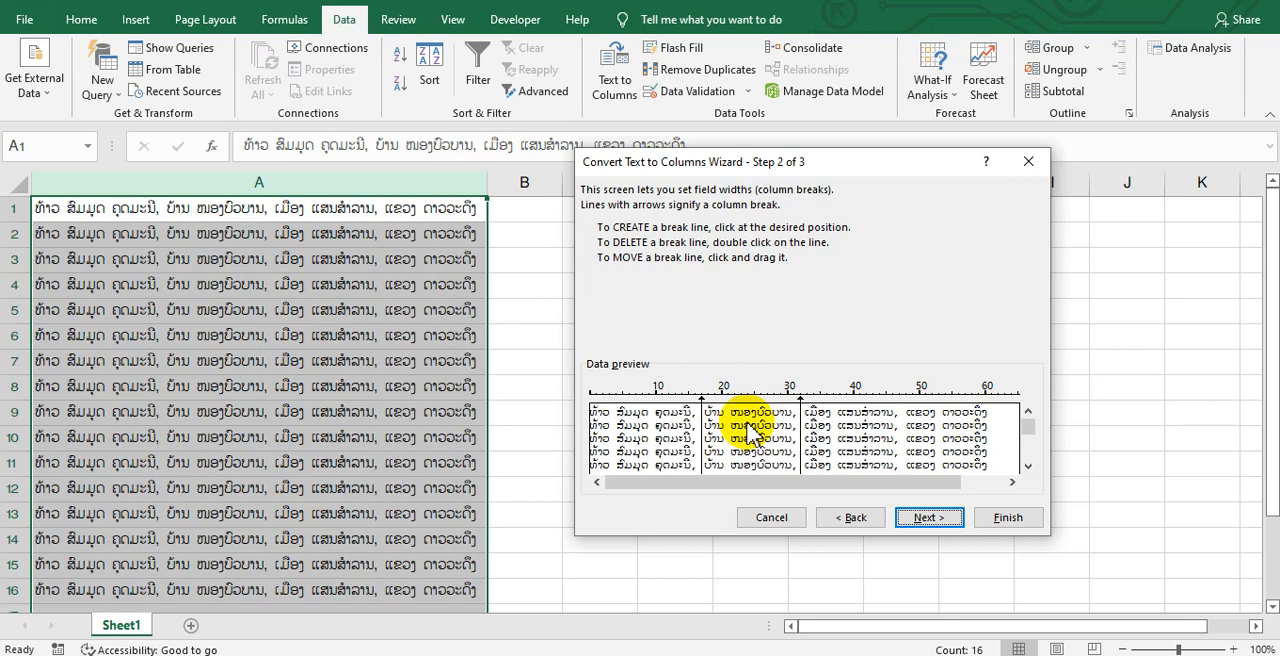
Change the original data type to Delimited and set Comma as the only delimiter
{"action": "left_click", "coordinate": [852, 517]}
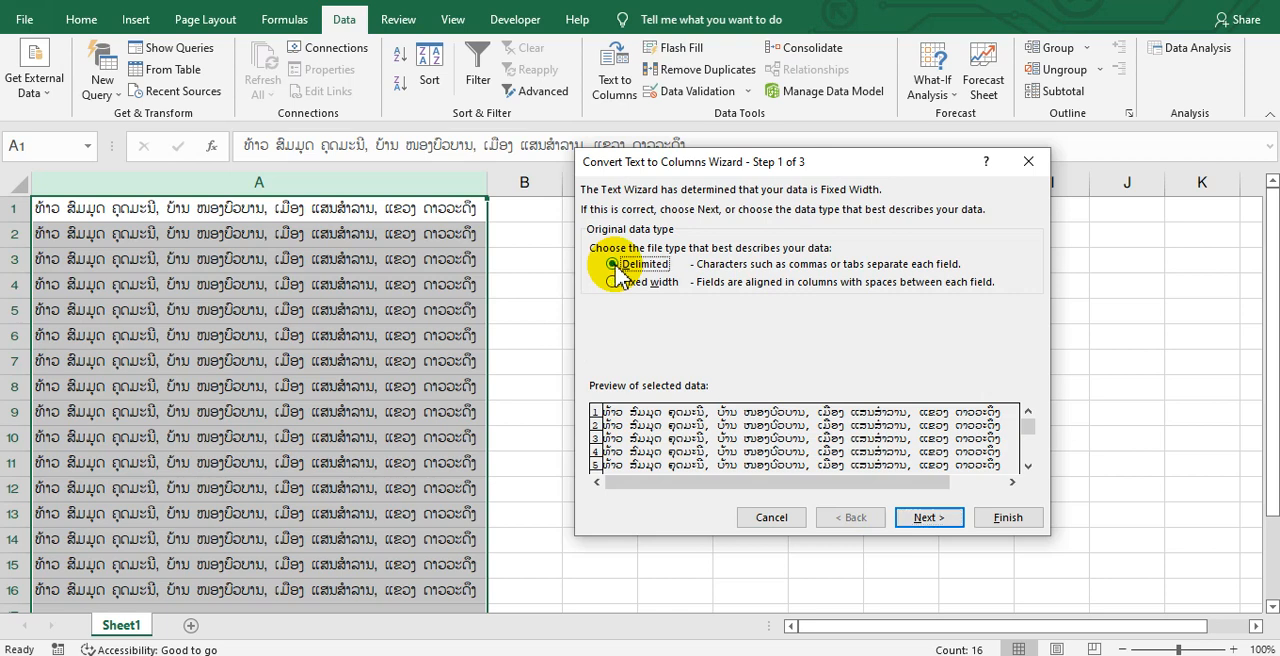
{"action": "left_click", "coordinate": [926, 517]}
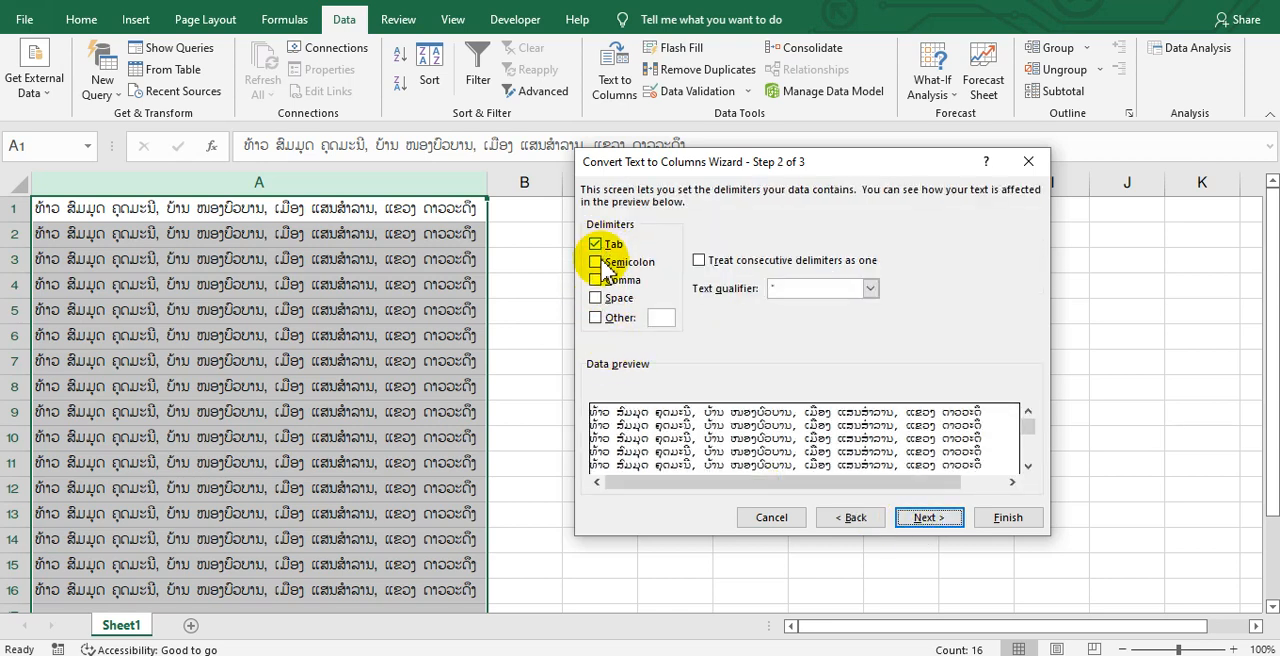
{"action": "left_click", "coordinate": [595, 318]}
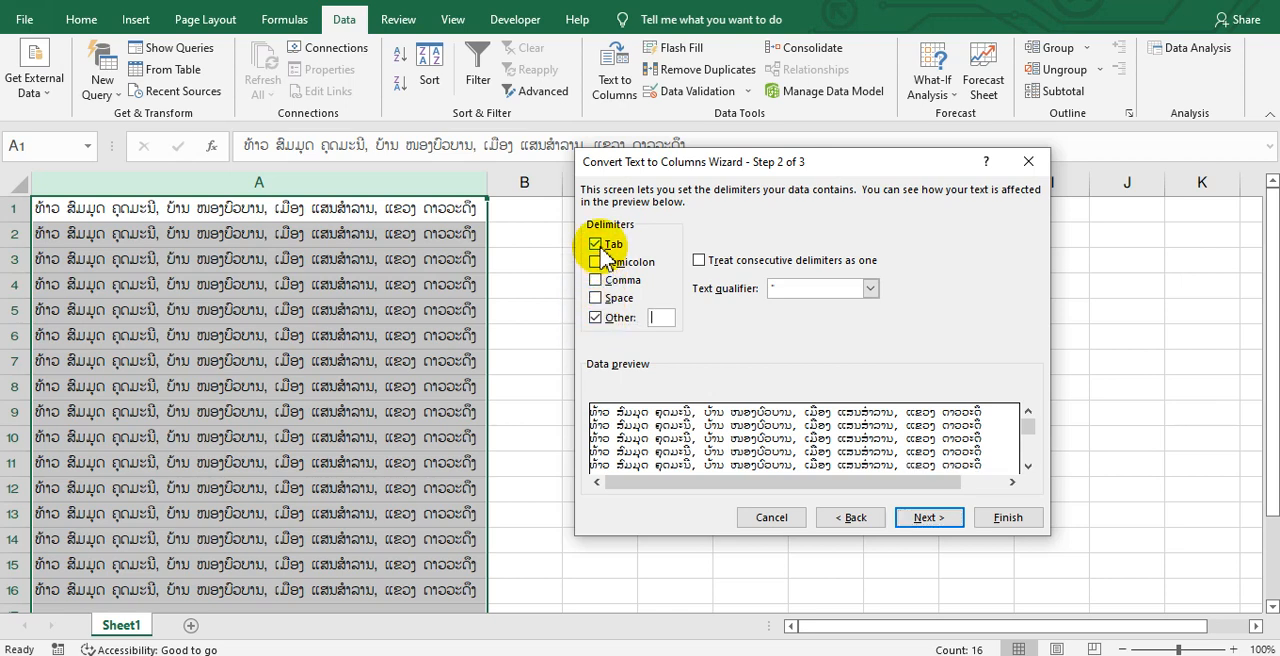
{"action": "left_click", "coordinate": [598, 246]}
{"action": "left_click", "coordinate": [599, 319]}
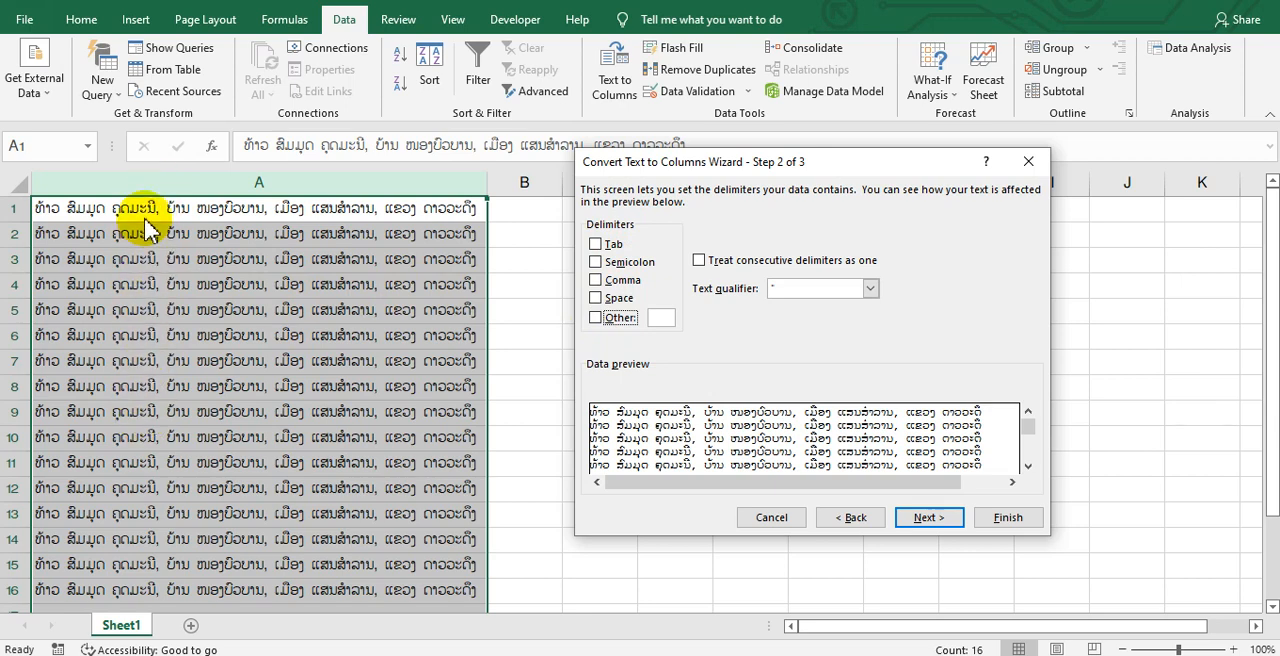
{"action": "left_click", "coordinate": [597, 281]}
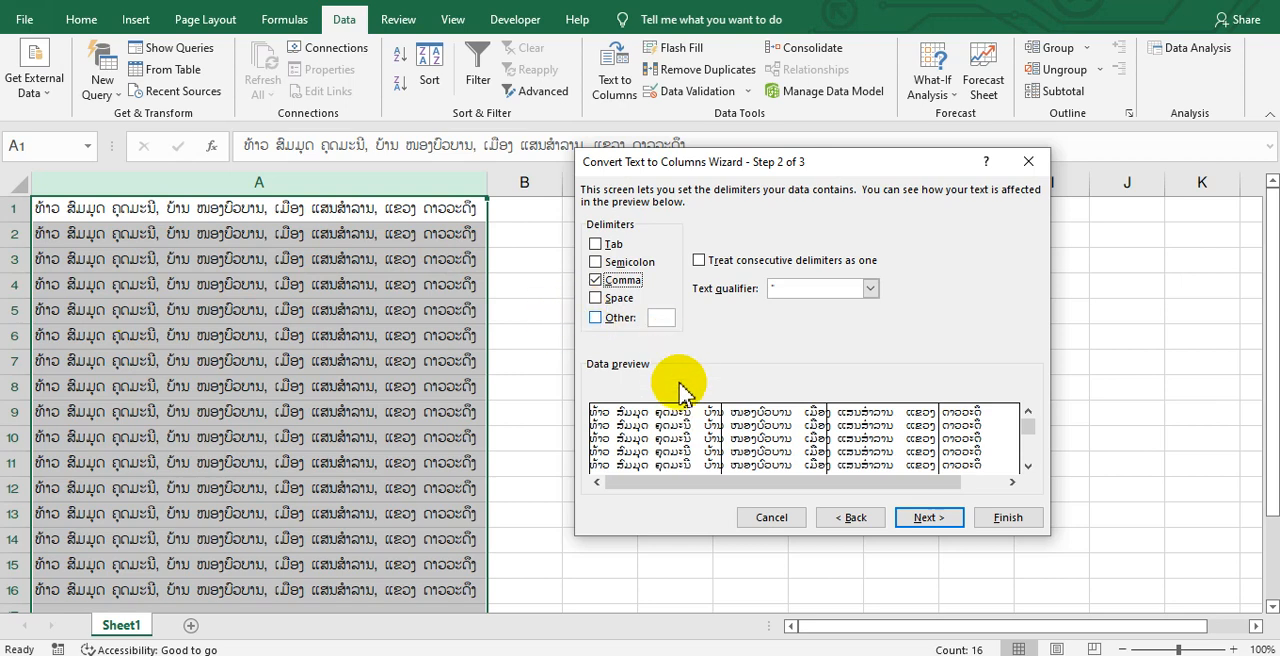
Proceed to the column data format settings and set the first column's format to Text
{"action": "left_click", "coordinate": [943, 533]}
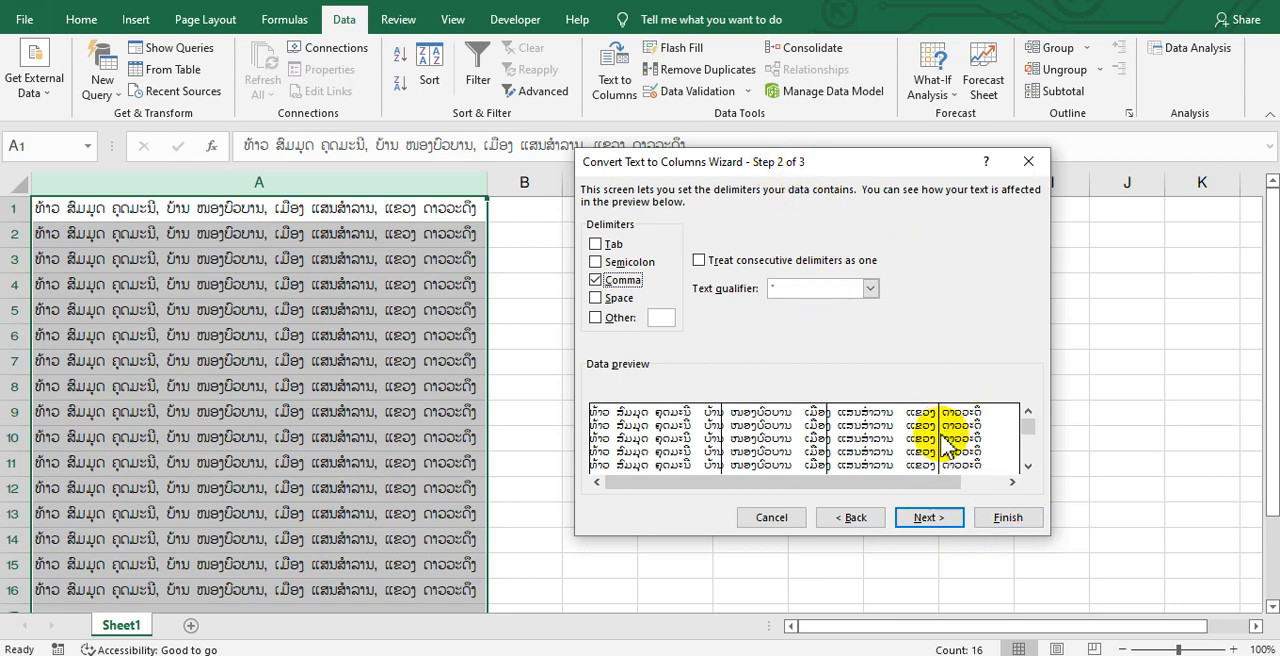
{"action": "left_click", "coordinate": [932, 521]}
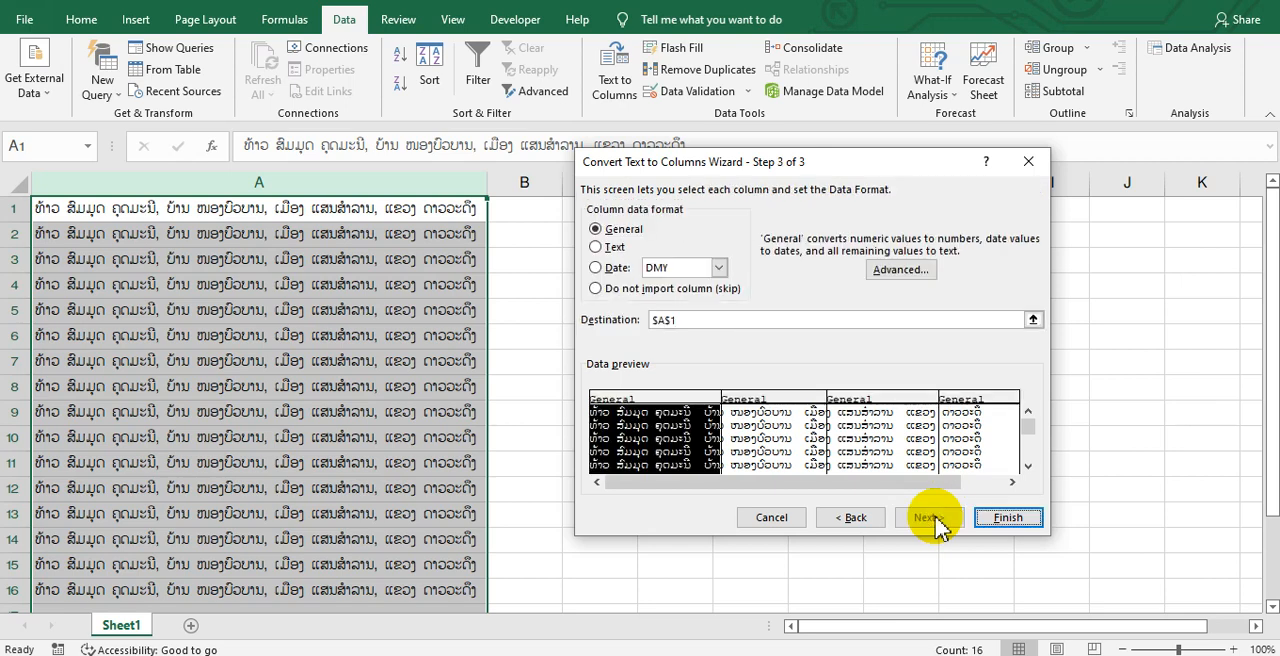
{"action": "left_click", "coordinate": [596, 248]}
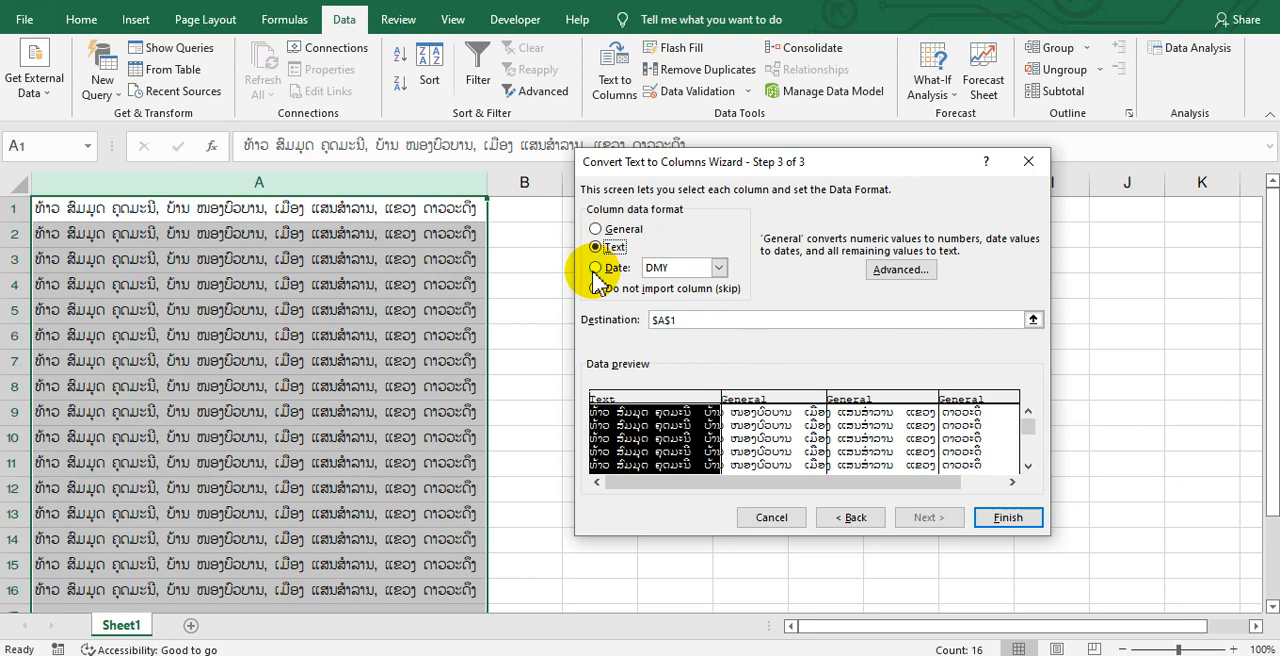
Finish the comma split with the first column's format set to General, and autofit the widths of columns A to E
{"action": "left_click", "coordinate": [596, 229]}
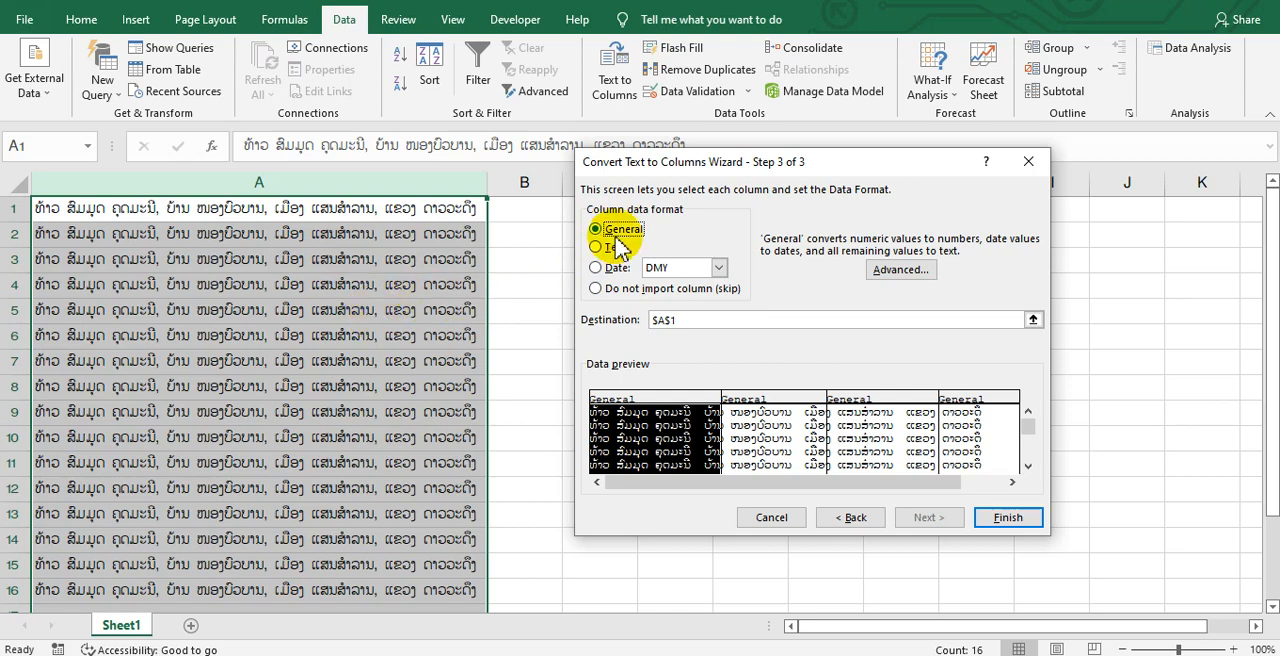
{"action": "left_click", "coordinate": [1017, 530]}
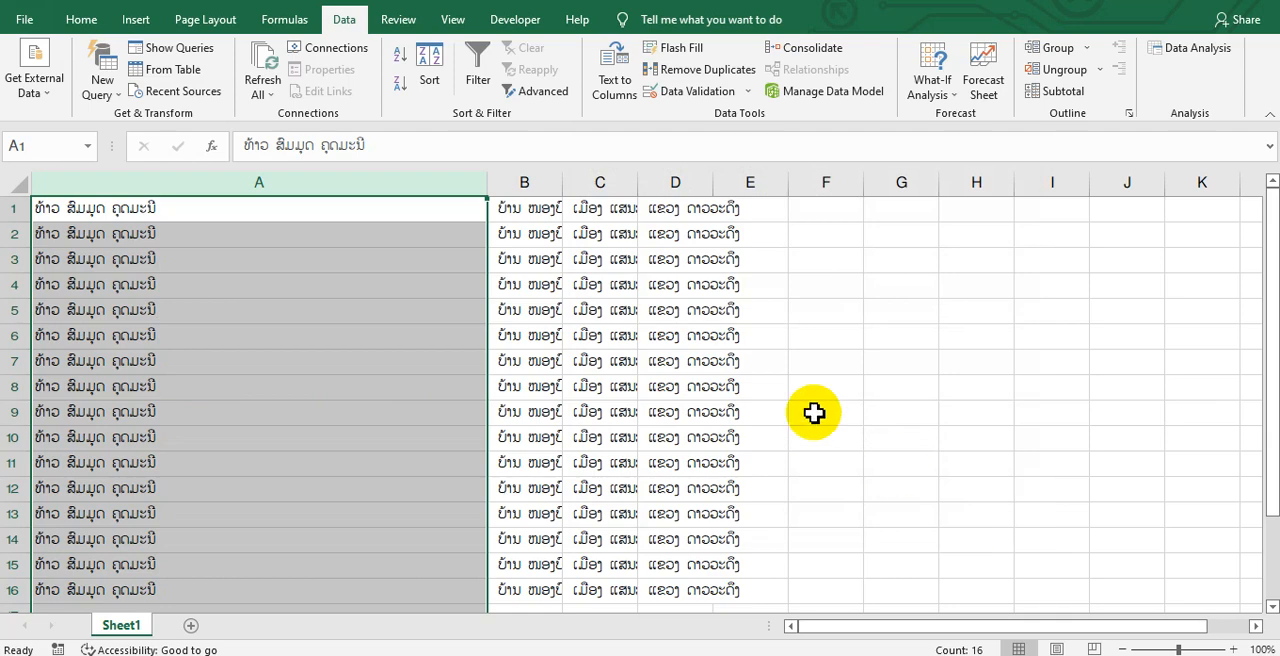
{"action": "left_click_drag", "start_coordinate": [289, 183], "coordinate": [728, 182]}
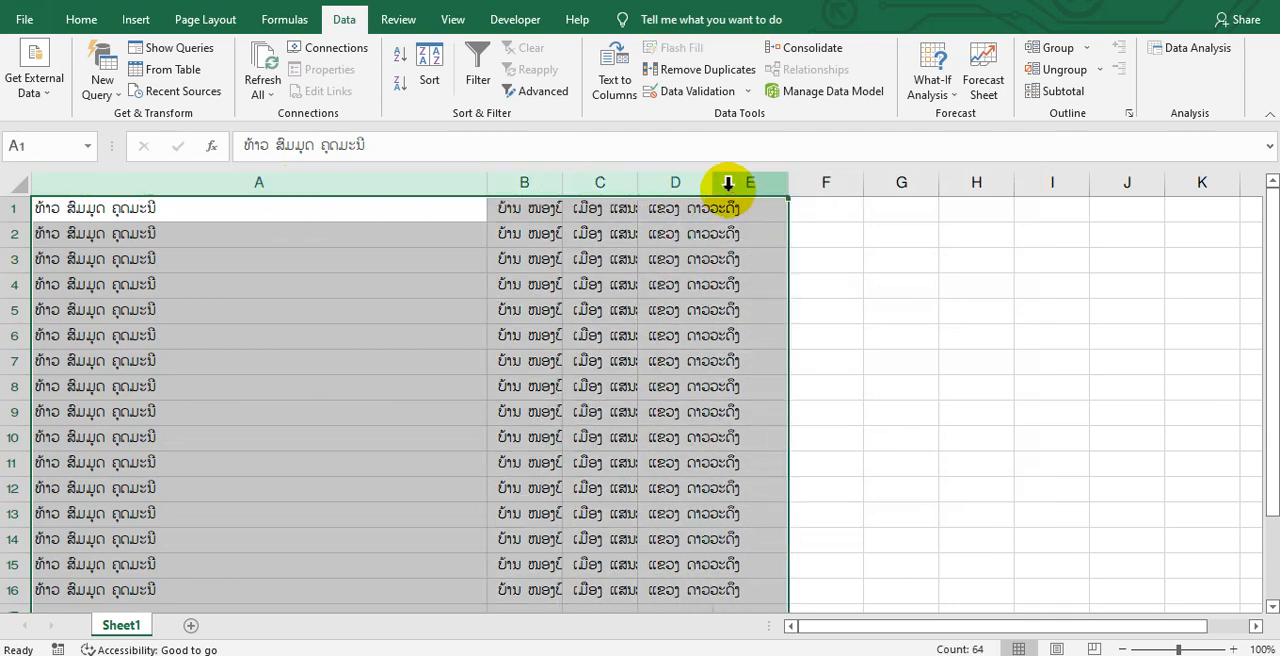
{"action": "double_click", "coordinate": [712, 183]}
{"action": "left_click", "coordinate": [312, 284]}
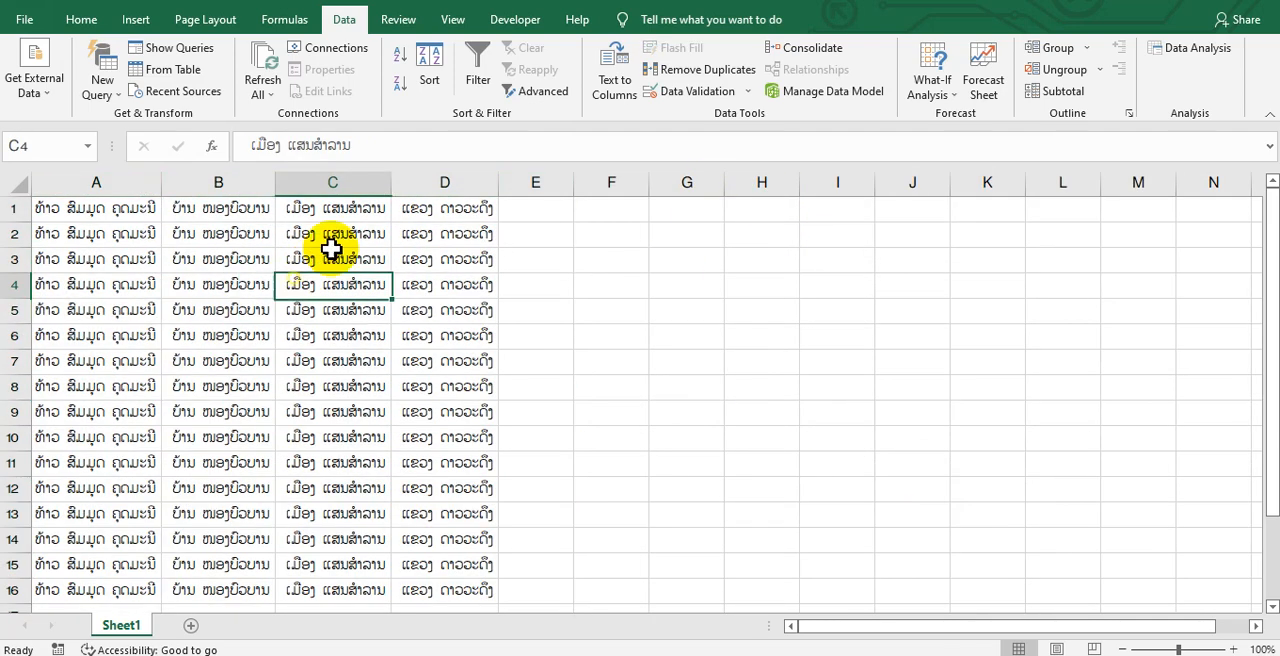
Check the split name, village, district and province values in columns A to D
{"action": "left_click", "coordinate": [343, 231]}
{"action": "left_click", "coordinate": [371, 209]}
{"action": "left_click", "coordinate": [455, 241]}
{"action": "left_click", "coordinate": [484, 317]}
{"action": "left_click", "coordinate": [405, 408]}
{"action": "left_click", "coordinate": [218, 312]}
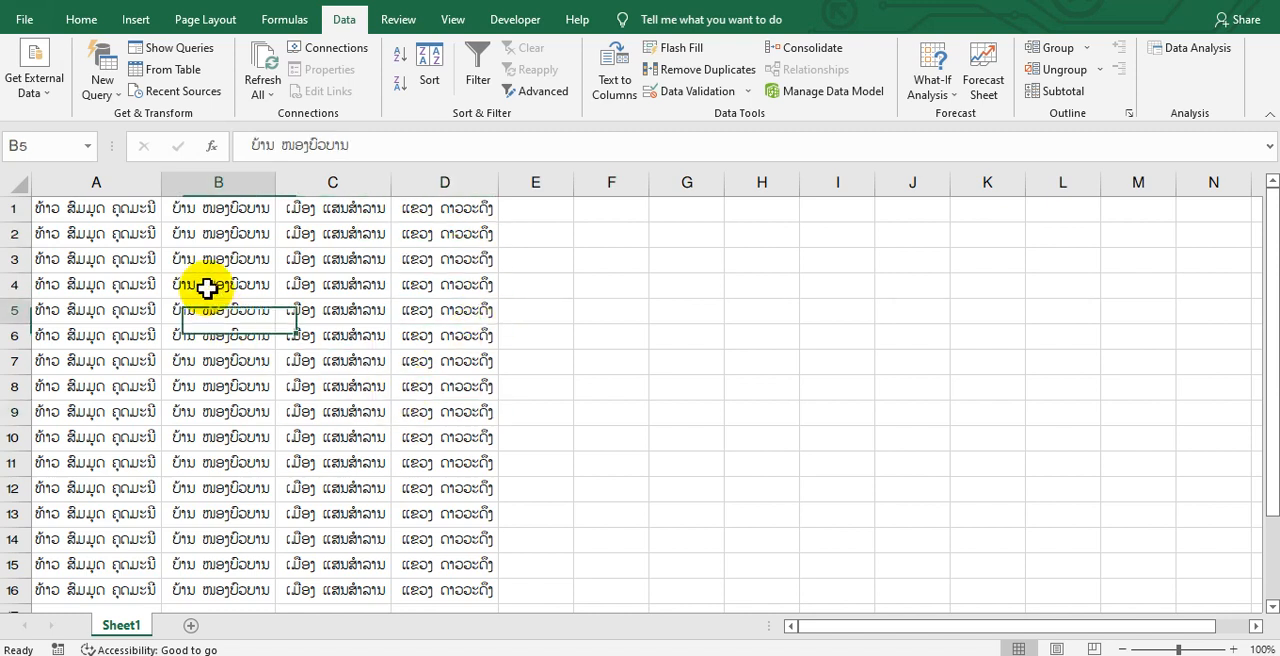
{"action": "left_click", "coordinate": [150, 212]}
{"action": "left_click", "coordinate": [251, 245]}
{"action": "left_click", "coordinate": [122, 216]}
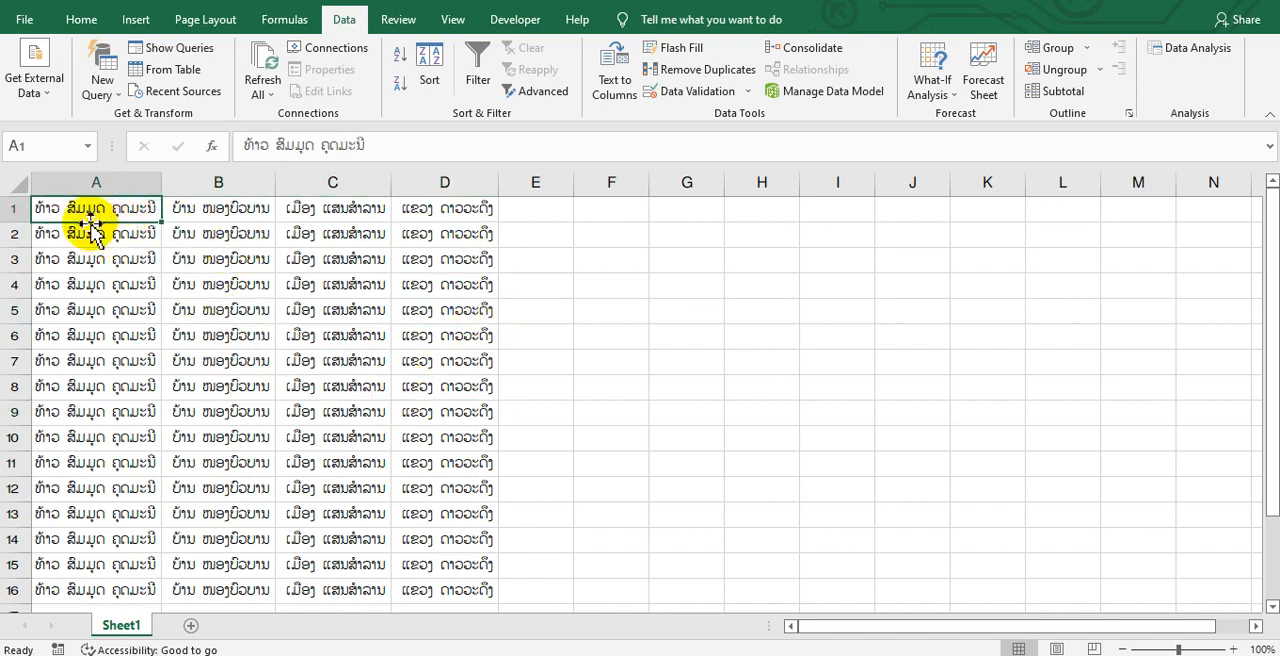
Start Text to Columns on the whole of column A and examine the column breaks proposed for Fixed width
{"action": "left_click_drag", "start_coordinate": [80, 208], "coordinate": [80, 465]}
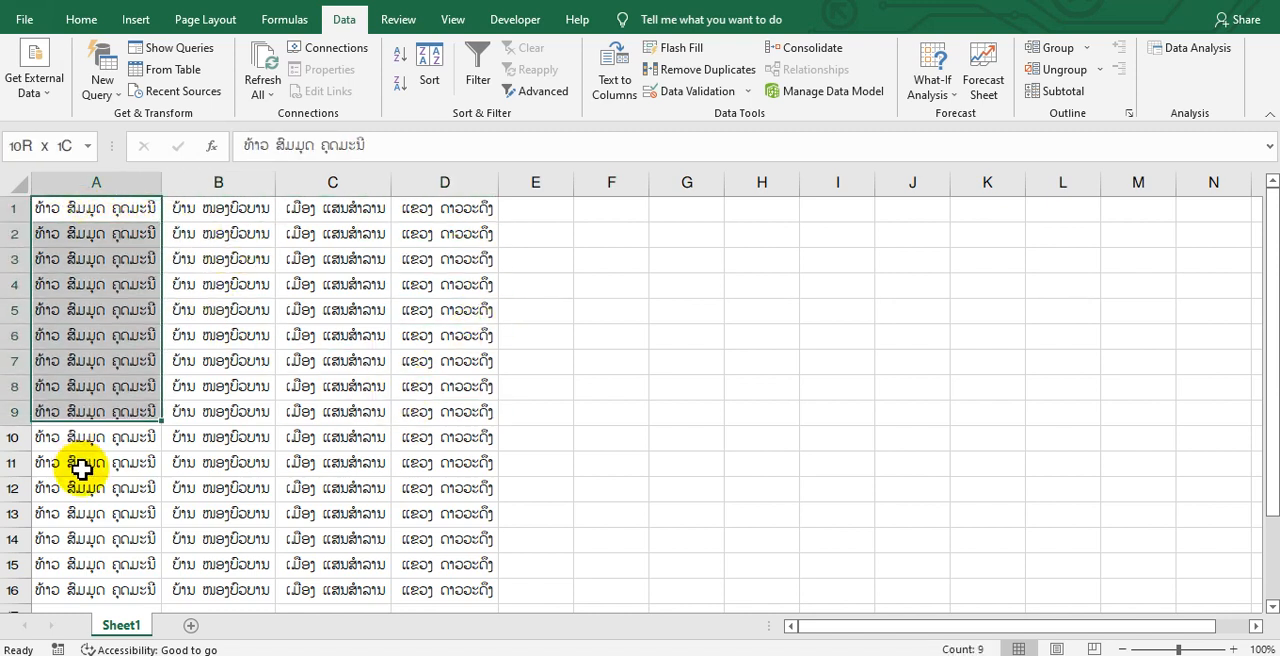
{"action": "left_click", "coordinate": [104, 178]}
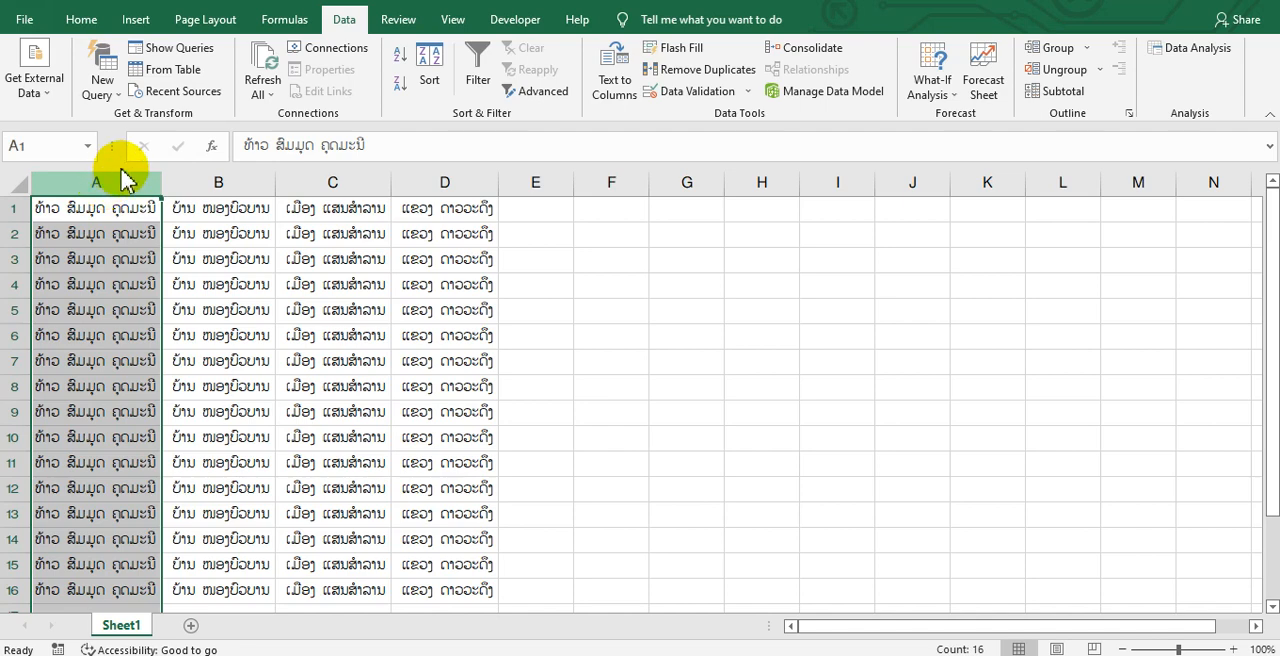
{"action": "left_click", "coordinate": [620, 70]}
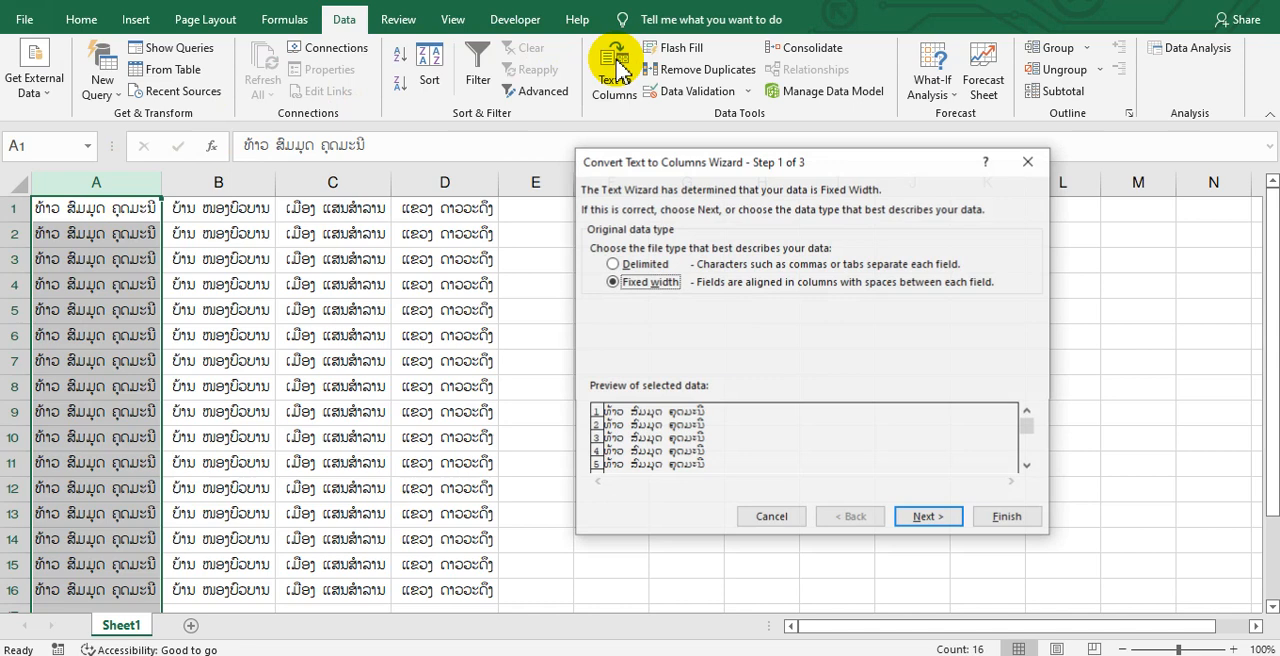
{"action": "left_click", "coordinate": [612, 264]}
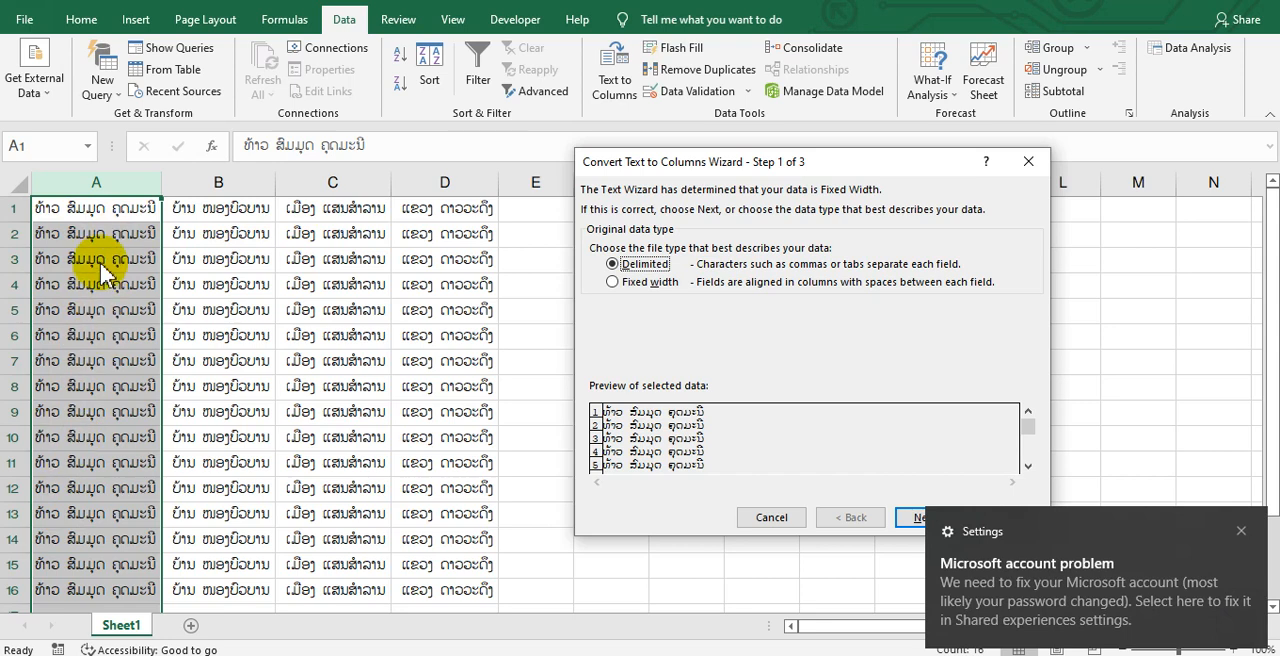
{"action": "left_click", "coordinate": [645, 284]}
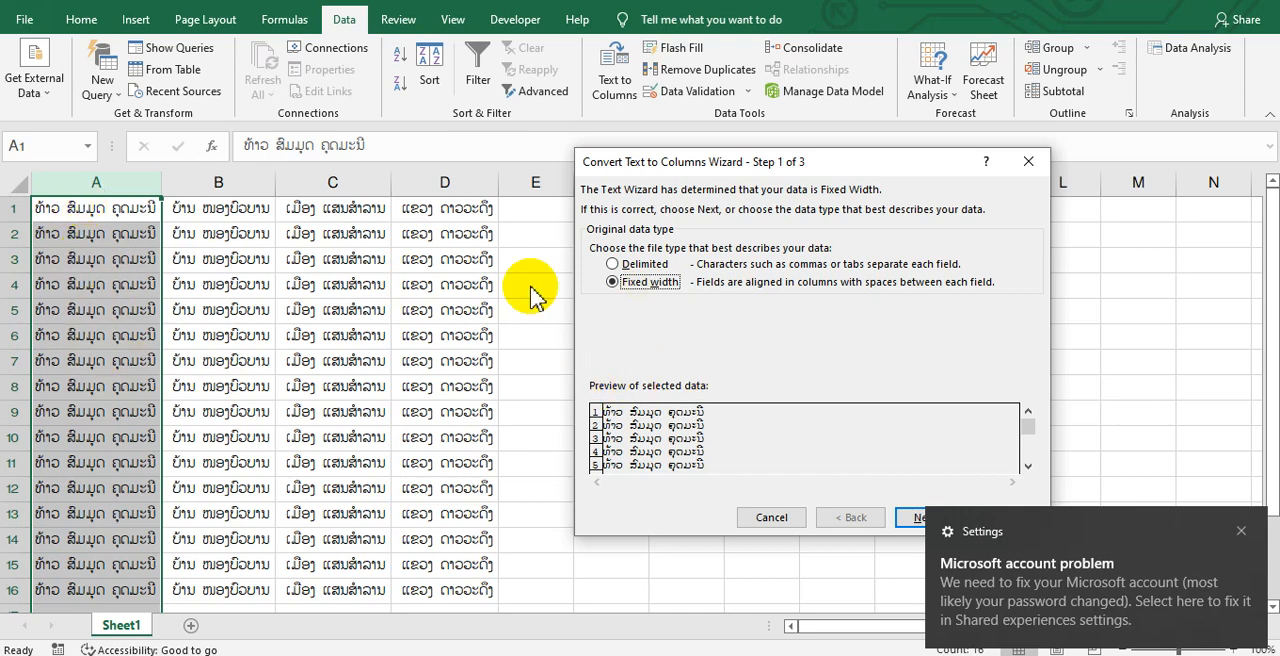
{"action": "left_click", "coordinate": [912, 518]}
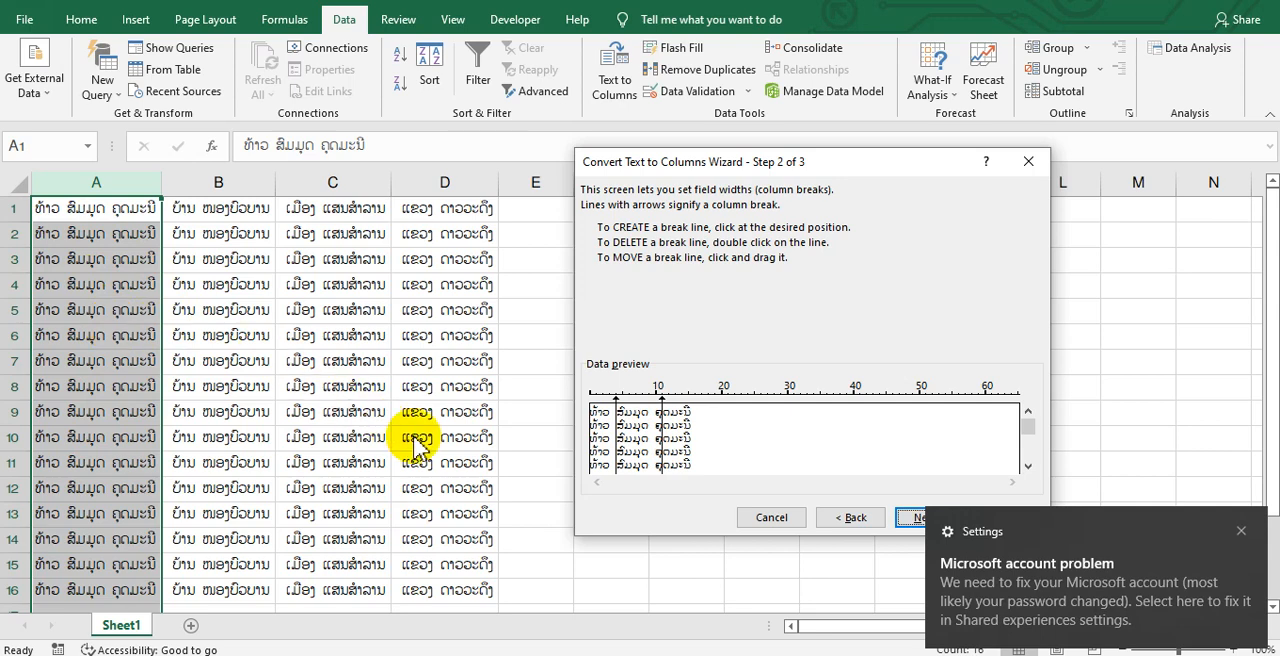
{"action": "left_click", "coordinate": [852, 517]}
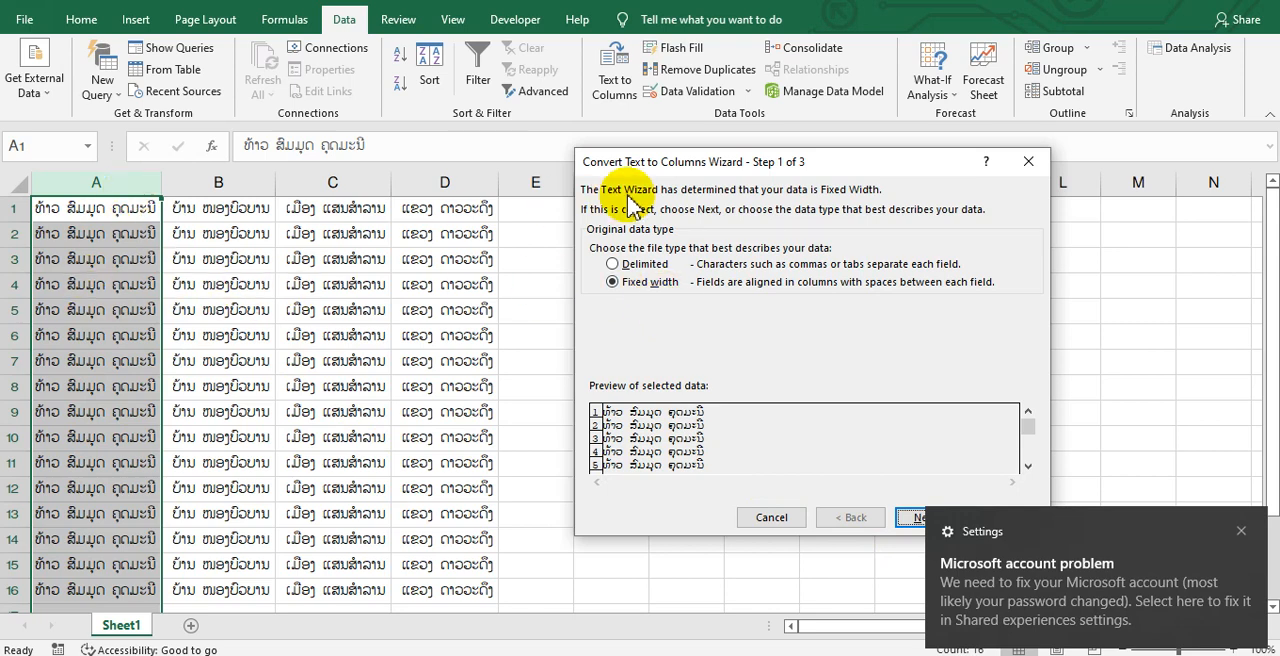
Set the data type to Delimited, with Space instead of Comma as the only delimiter
{"action": "left_click", "coordinate": [630, 265]}
{"action": "left_click", "coordinate": [928, 517]}
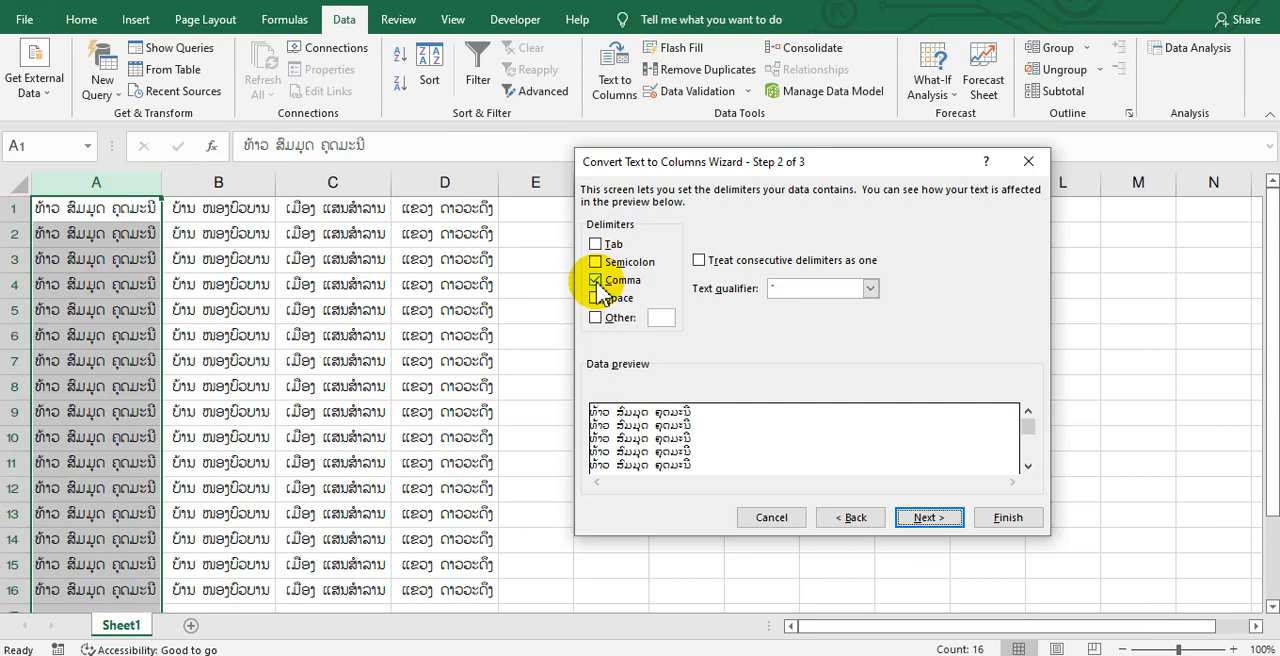
{"action": "left_click", "coordinate": [597, 281]}
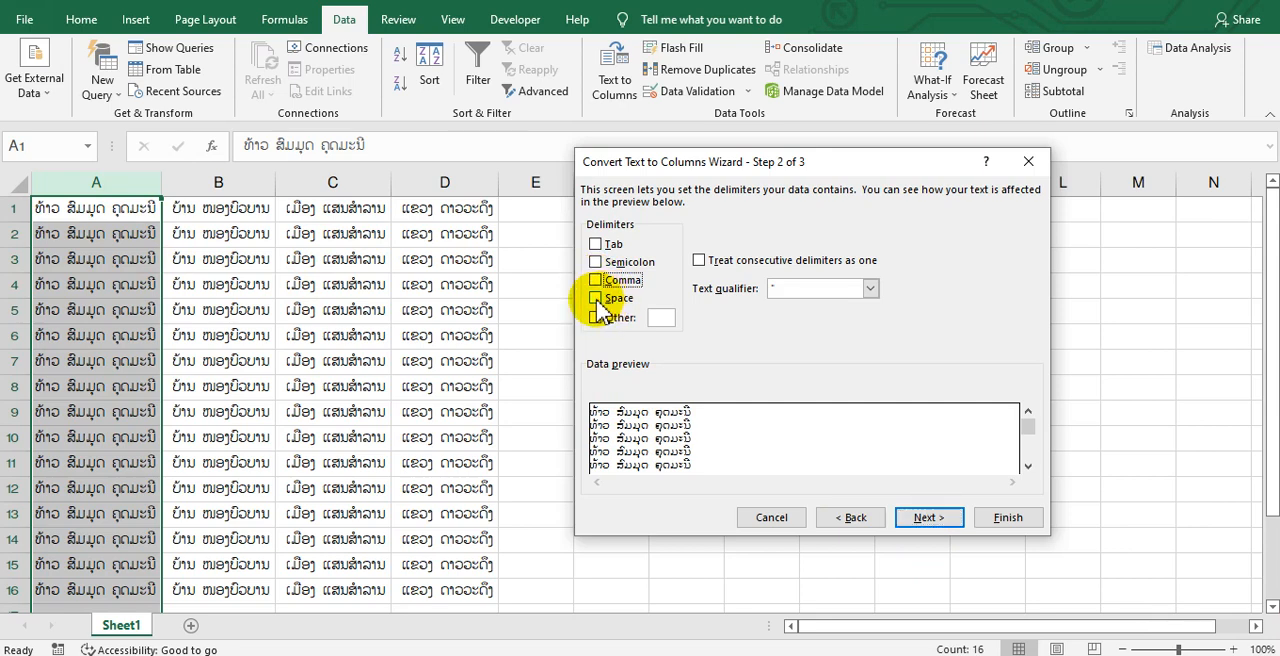
{"action": "left_click", "coordinate": [596, 298]}
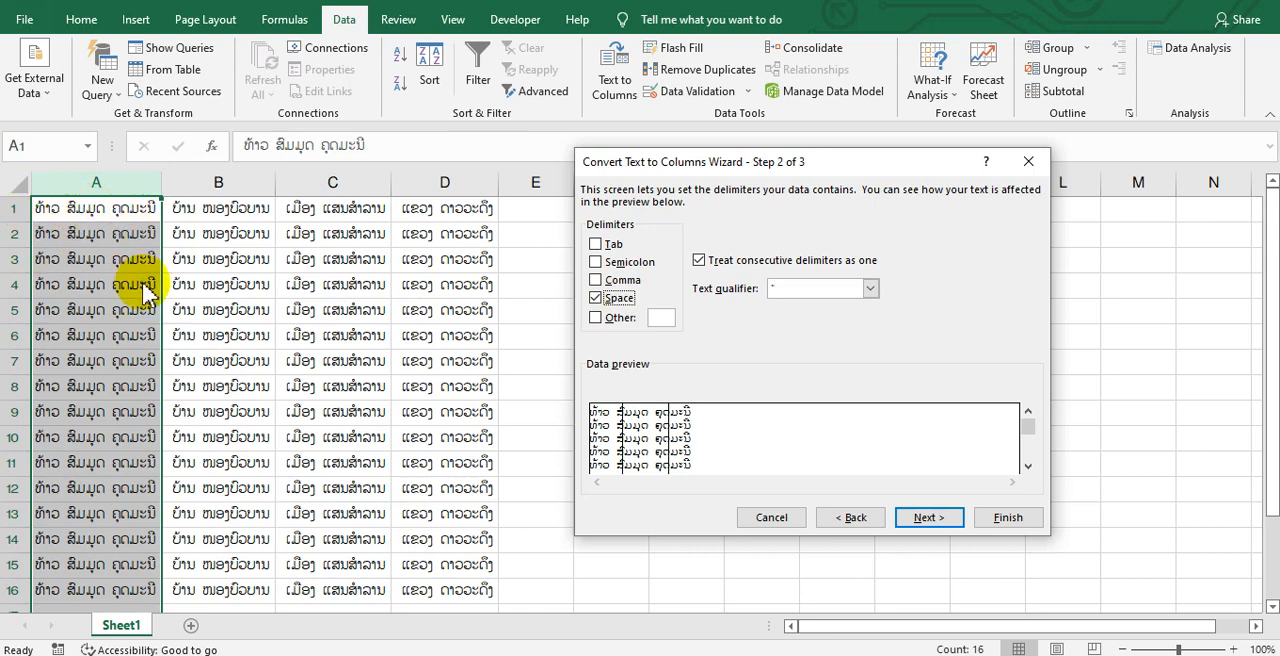
Try to finish splitting column A by spaces, but decline replacing the existing data in the neighbouring columns
{"action": "left_click", "coordinate": [928, 518]}
{"action": "left_click", "coordinate": [1008, 520]}
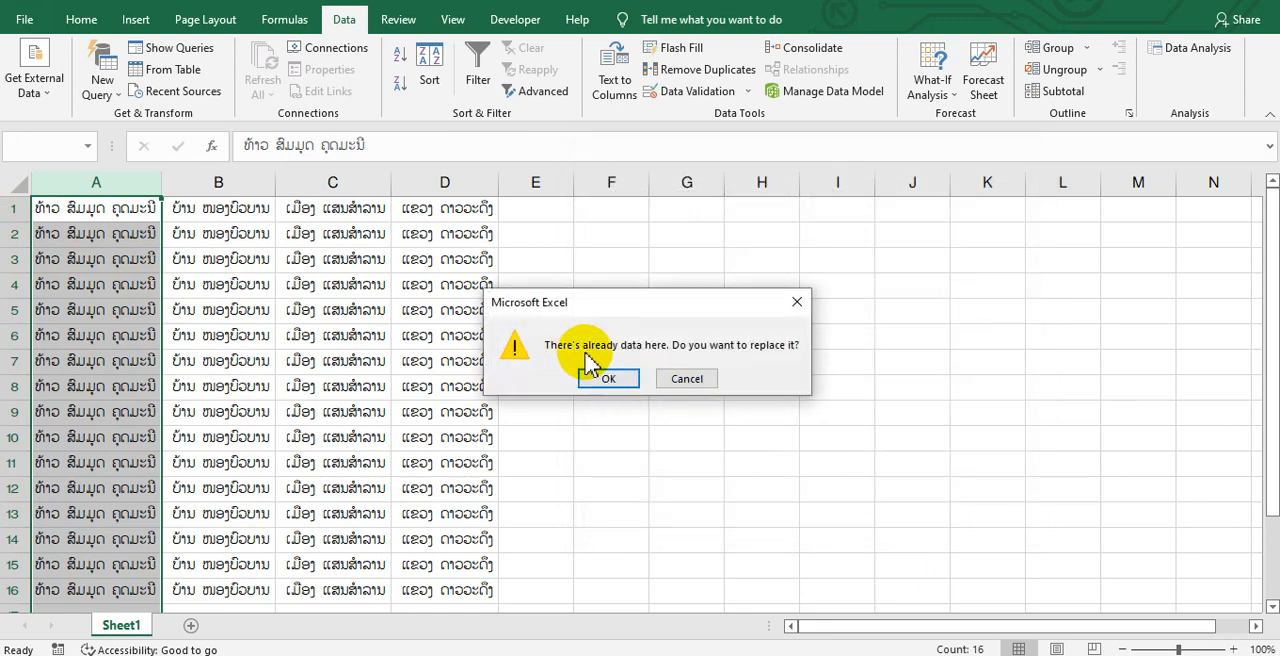
{"action": "left_click_drag", "start_coordinate": [697, 280], "coordinate": [785, 250]}
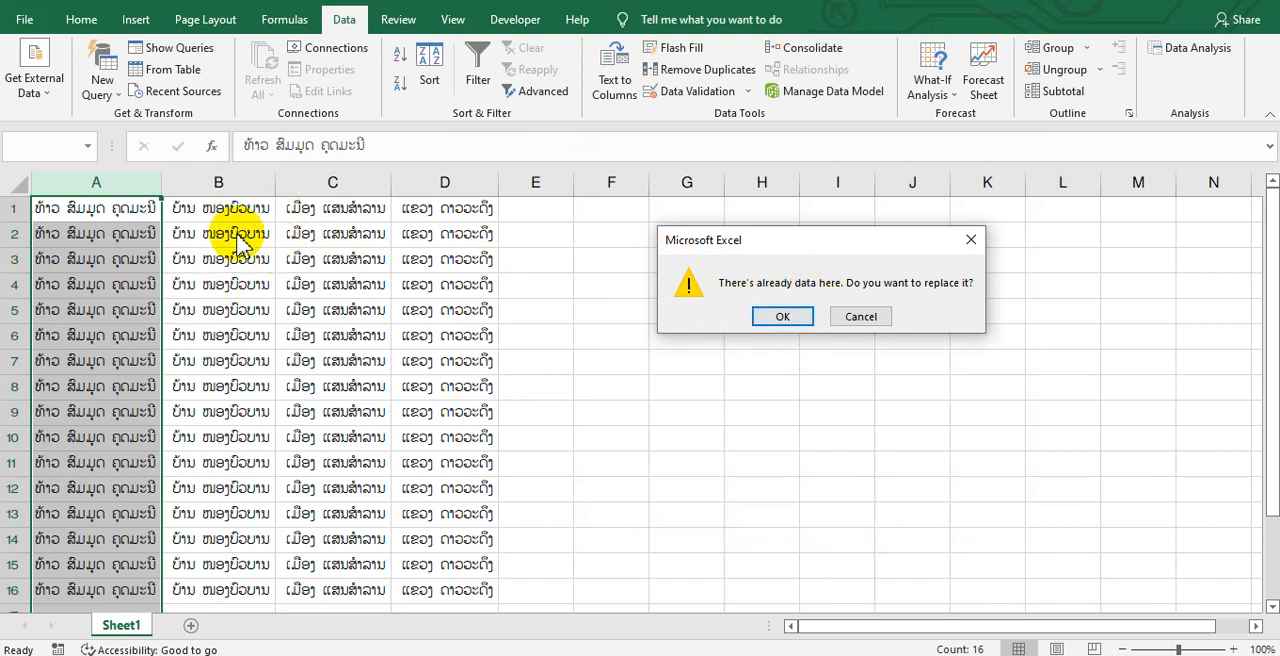
{"action": "left_click", "coordinate": [858, 317]}
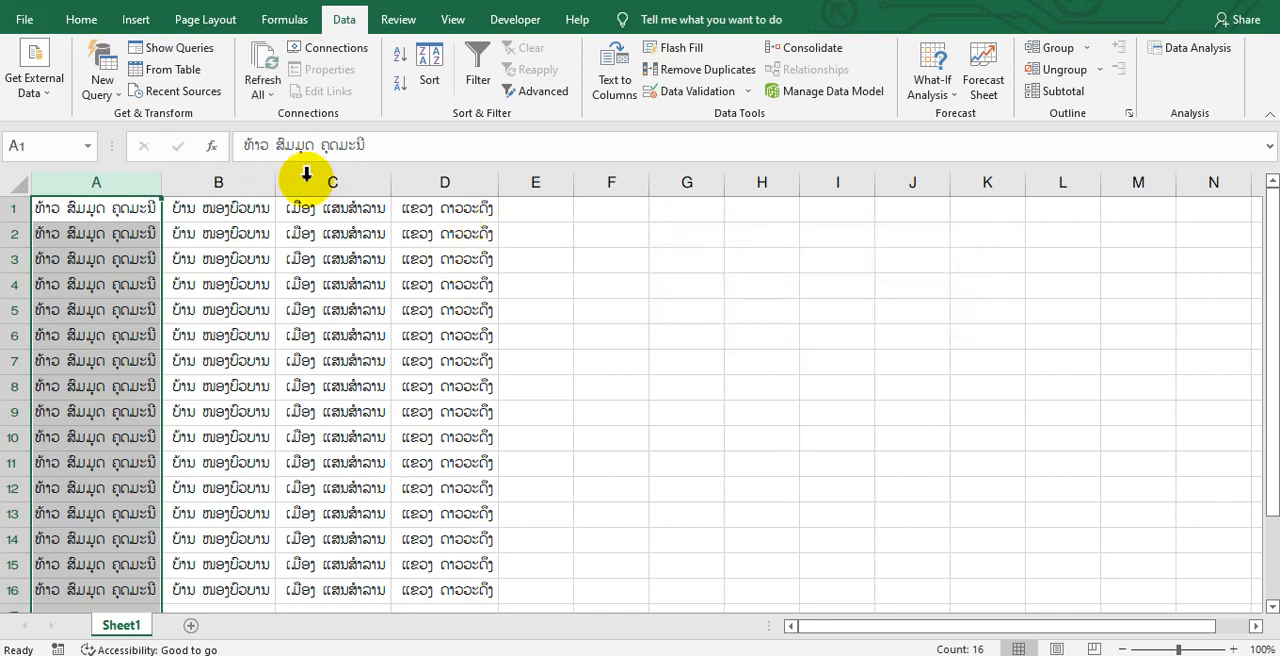
Insert two blank columns between the names in column A and the village column
{"action": "left_click", "coordinate": [229, 181]}
{"action": "right_click", "coordinate": [229, 181]}
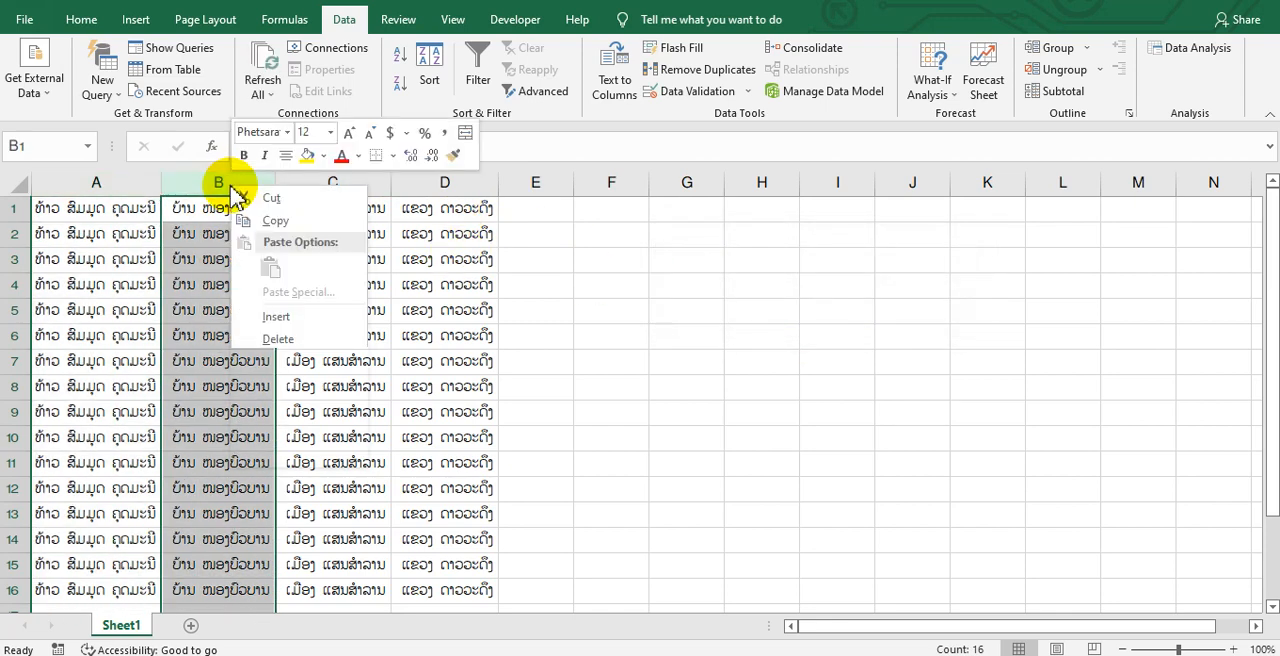
{"action": "key", "text": "Escape"}
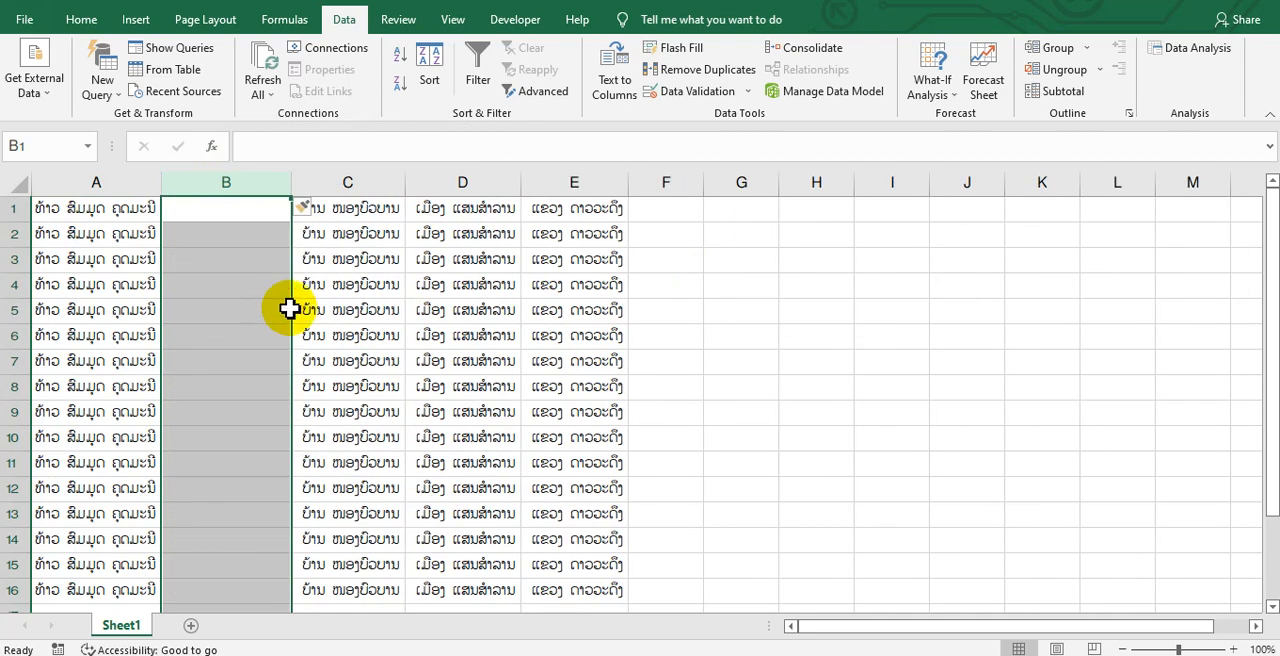
{"action": "left_click", "coordinate": [331, 183]}
{"action": "right_click", "coordinate": [337, 190]}
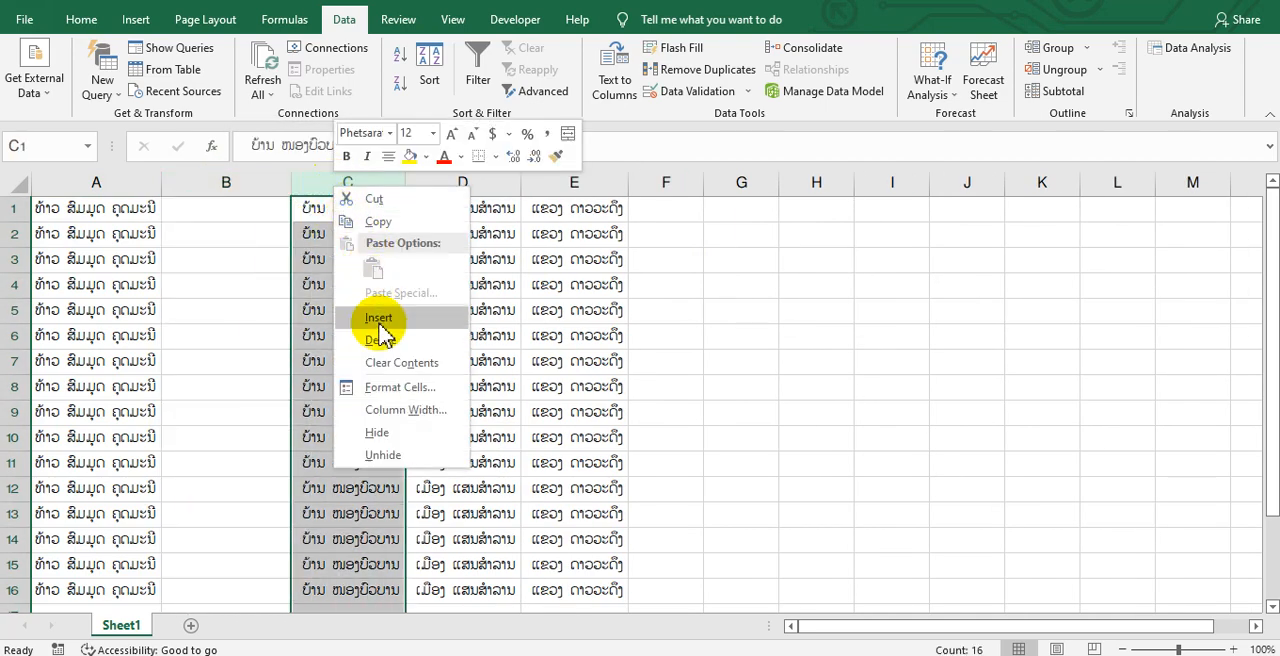
{"action": "left_click", "coordinate": [378, 318]}
Insert a third blank column before the village column
{"action": "left_click", "coordinate": [470, 181]}
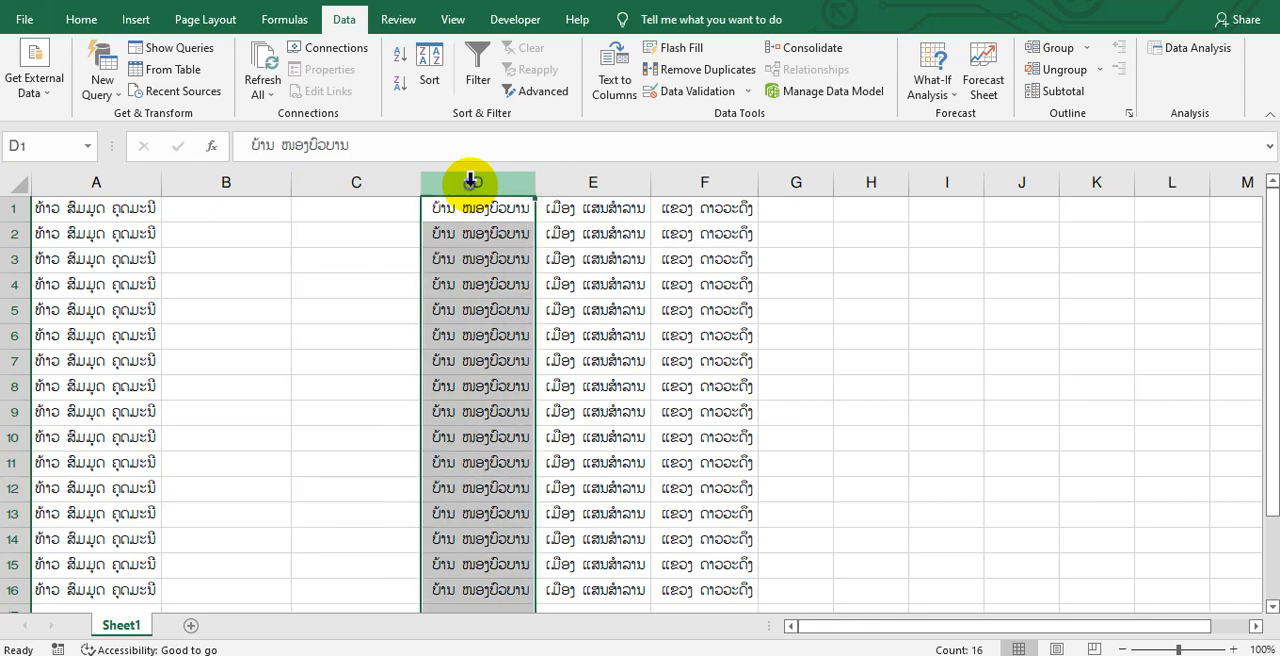
{"action": "right_click", "coordinate": [478, 182]}
{"action": "left_click", "coordinate": [509, 312]}
Delete the surplus blank column D, leaving columns B and C empty for the split names
{"action": "left_click_drag", "start_coordinate": [217, 180], "coordinate": [486, 195]}
{"action": "left_click", "coordinate": [71, 180]}
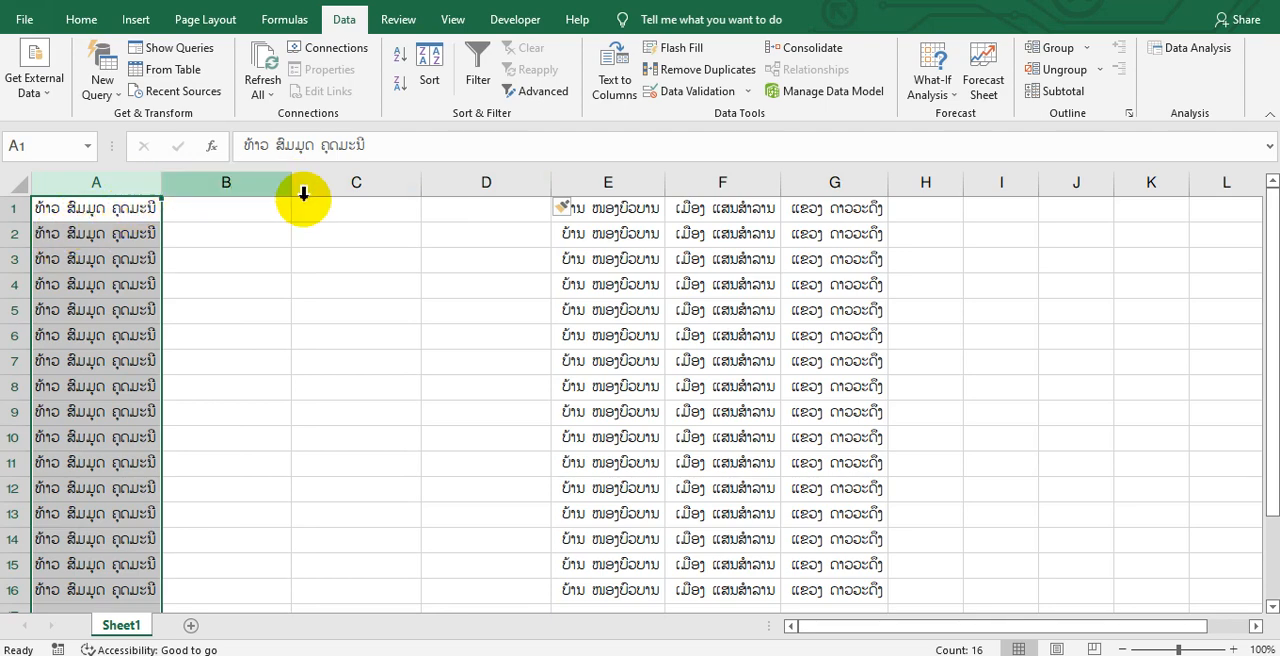
{"action": "left_click", "coordinate": [503, 180]}
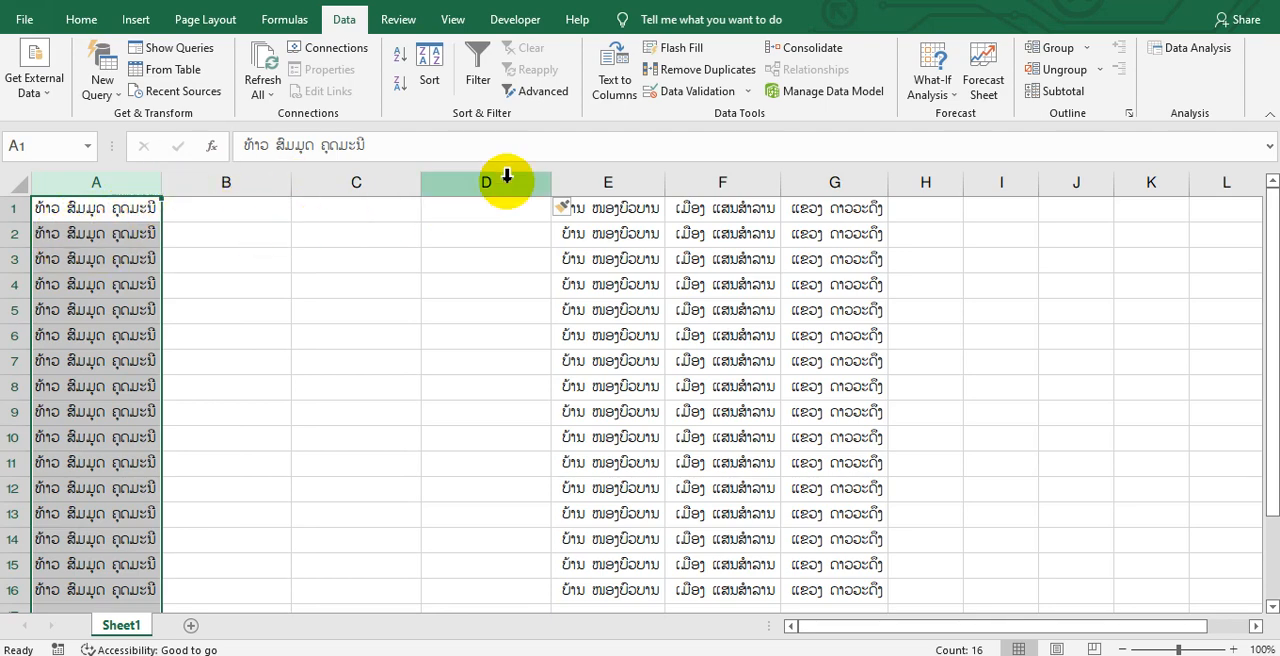
{"action": "right_click", "coordinate": [503, 182]}
{"action": "left_click", "coordinate": [555, 335]}
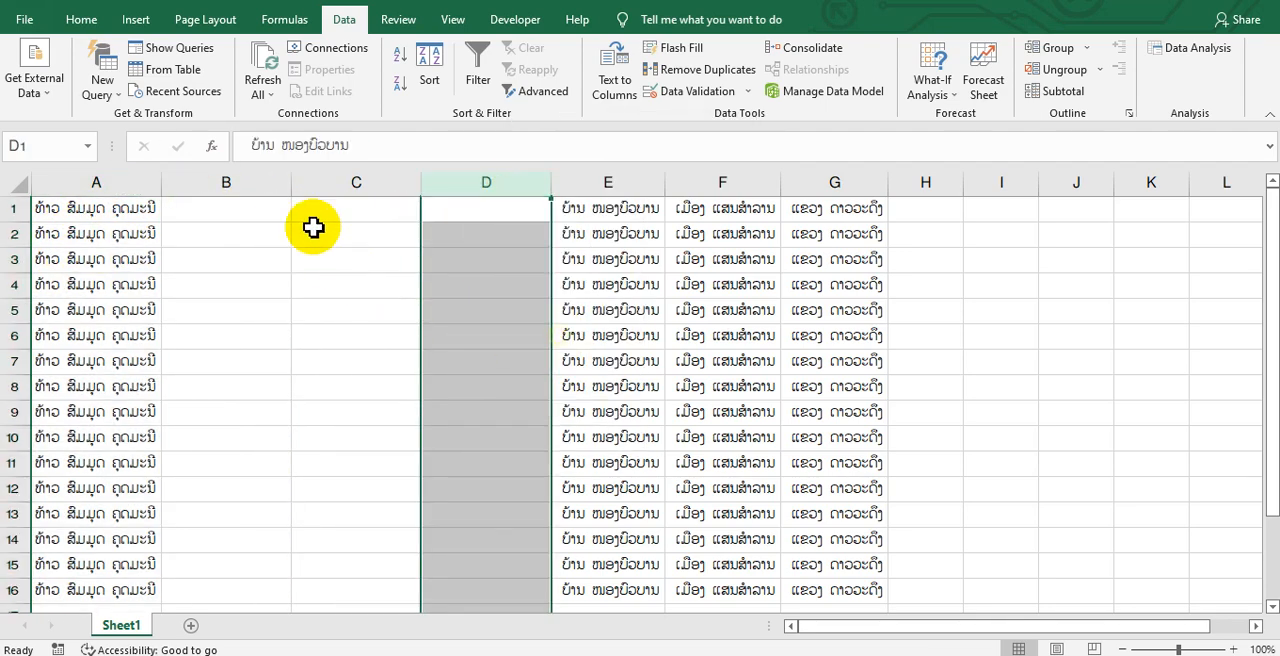
{"action": "left_click", "coordinate": [211, 207]}
{"action": "left_click", "coordinate": [361, 186]}
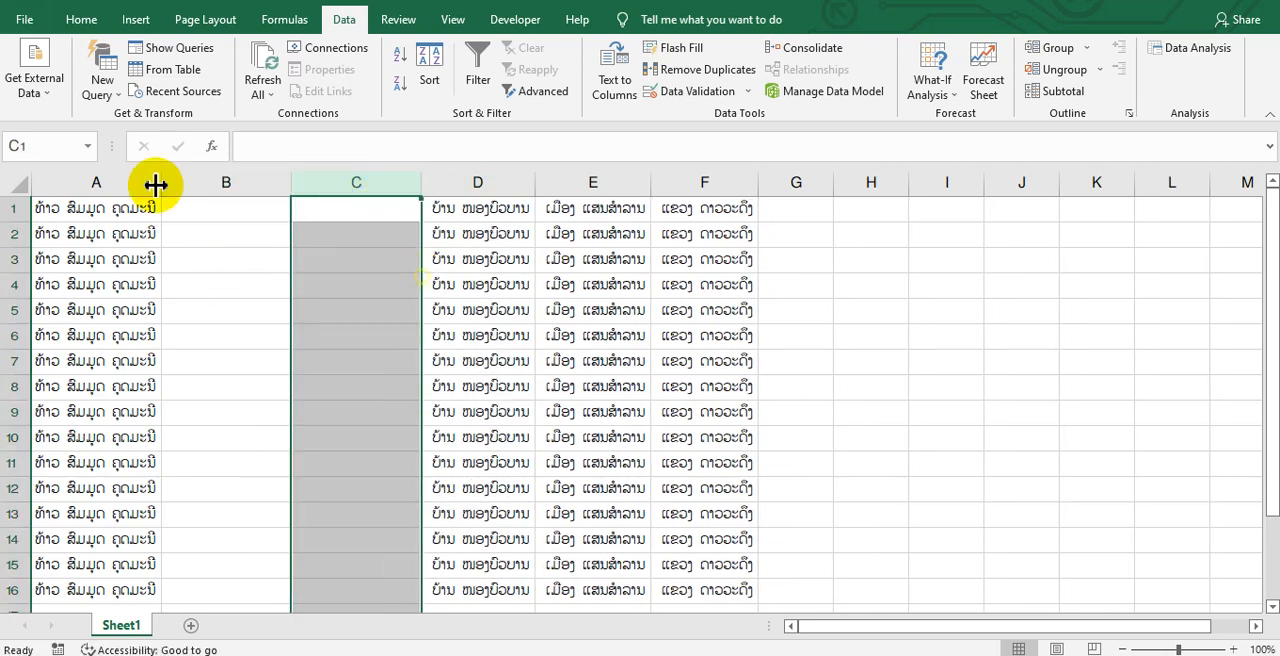
Split column A into columns A to C with Text to Columns, using Delimited with Space as the delimiter
{"action": "left_click", "coordinate": [106, 181]}
{"action": "left_click", "coordinate": [614, 80]}
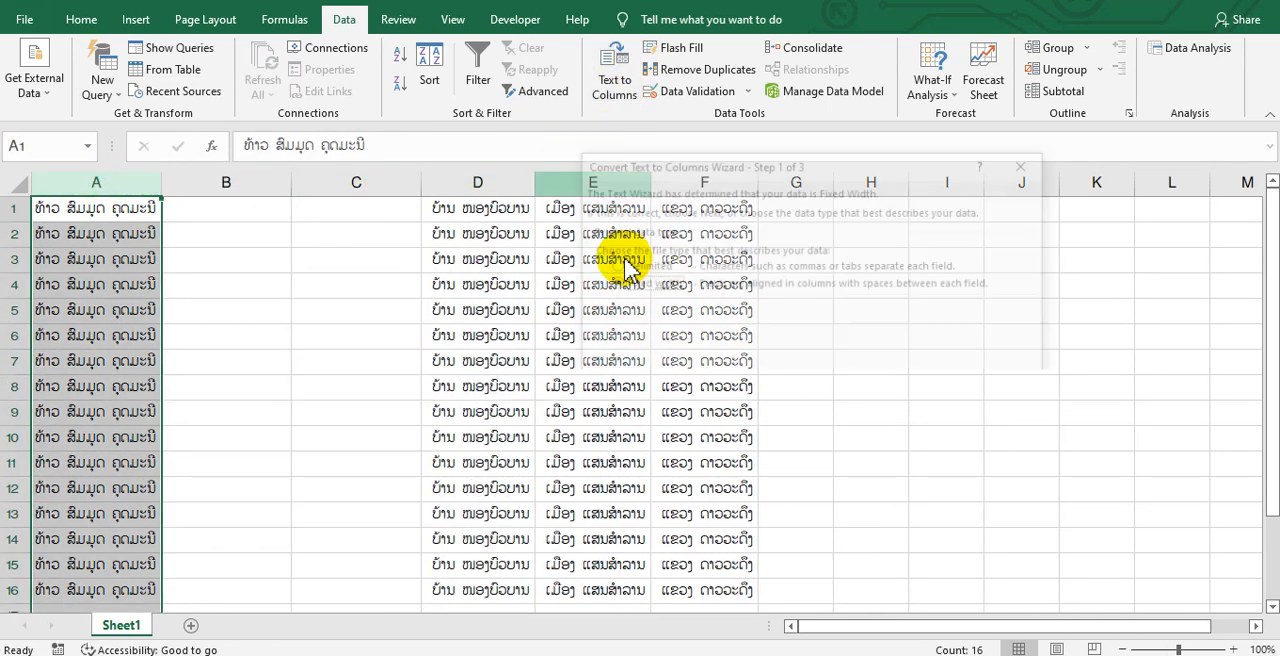
{"action": "left_click", "coordinate": [640, 264]}
{"action": "left_click", "coordinate": [958, 527]}
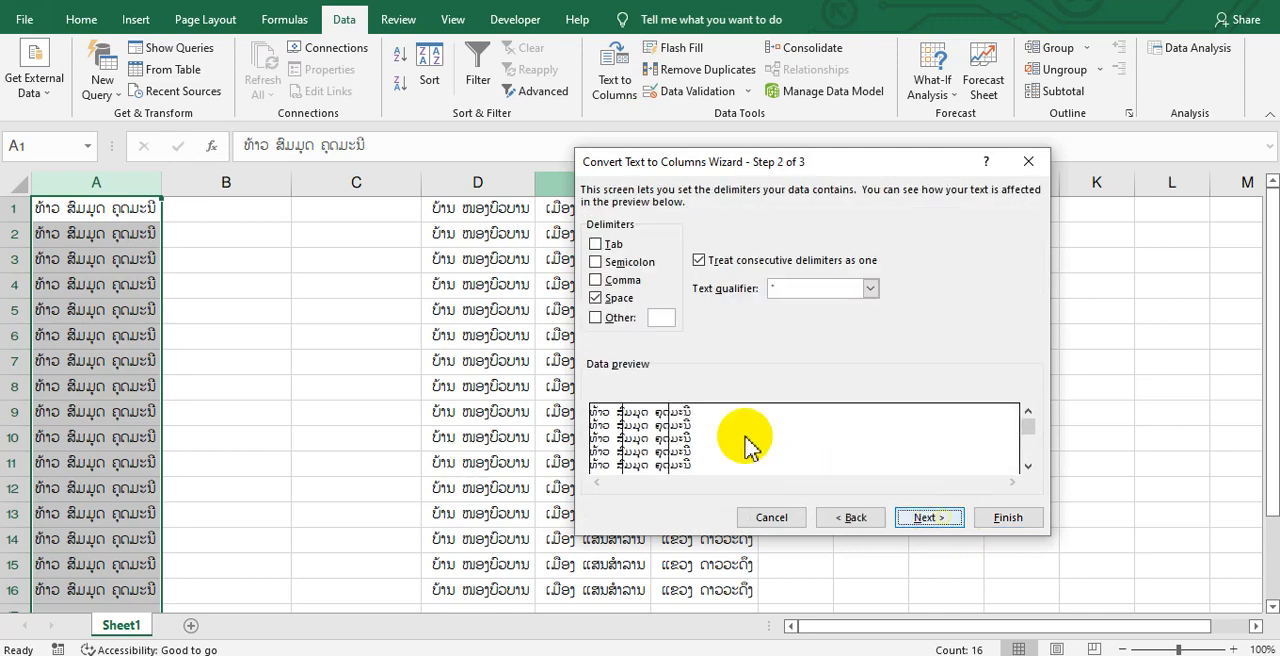
{"action": "left_click", "coordinate": [929, 517]}
{"action": "left_click", "coordinate": [1008, 517]}
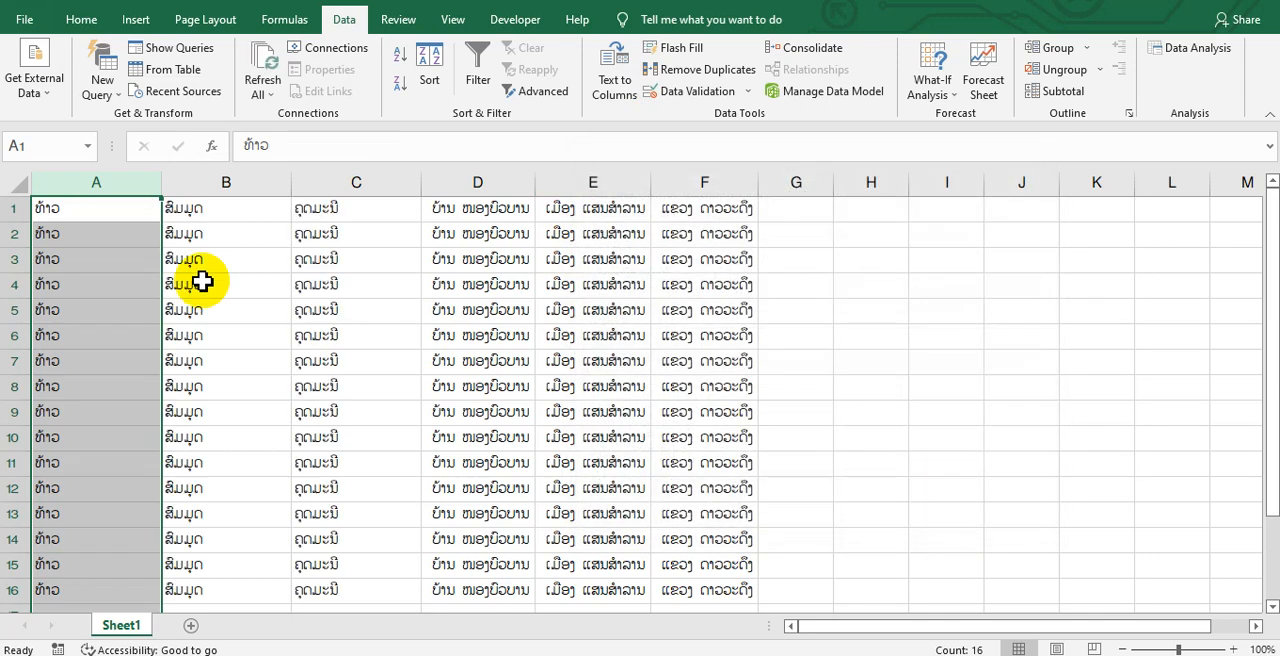
Review the separated title, first name and surname in columns A to C and the address parts in columns D to F
{"action": "left_click", "coordinate": [95, 185]}
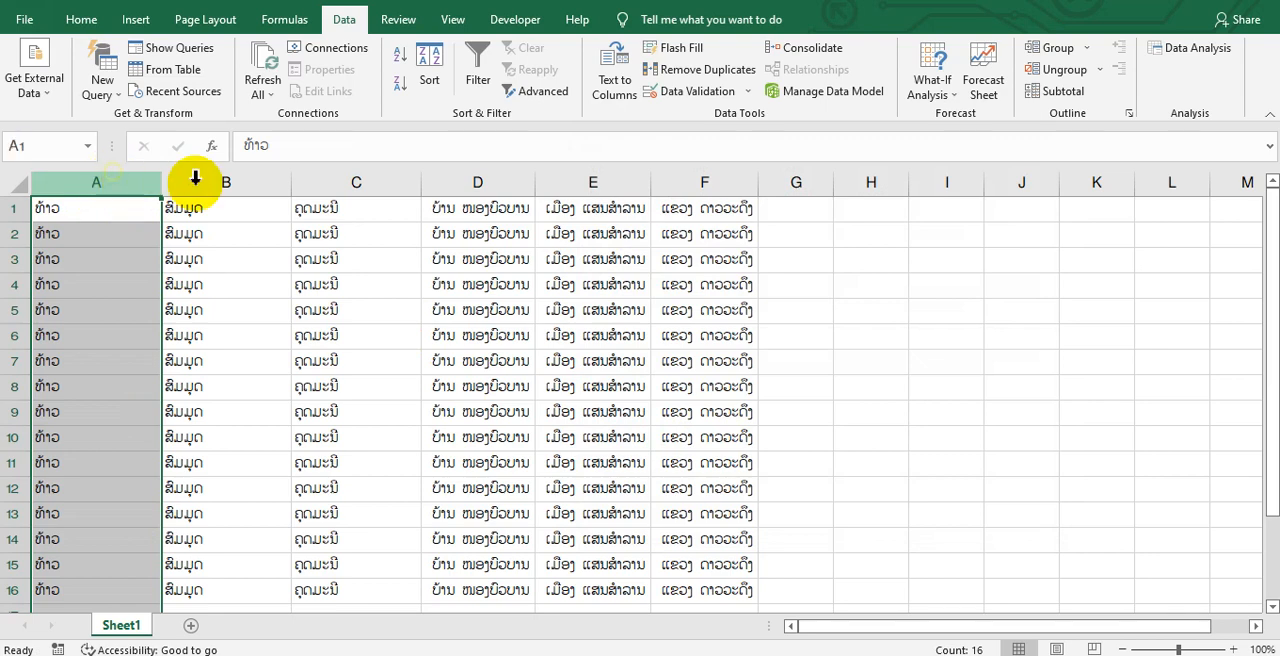
{"action": "left_click", "coordinate": [262, 183]}
{"action": "left_click", "coordinate": [349, 185]}
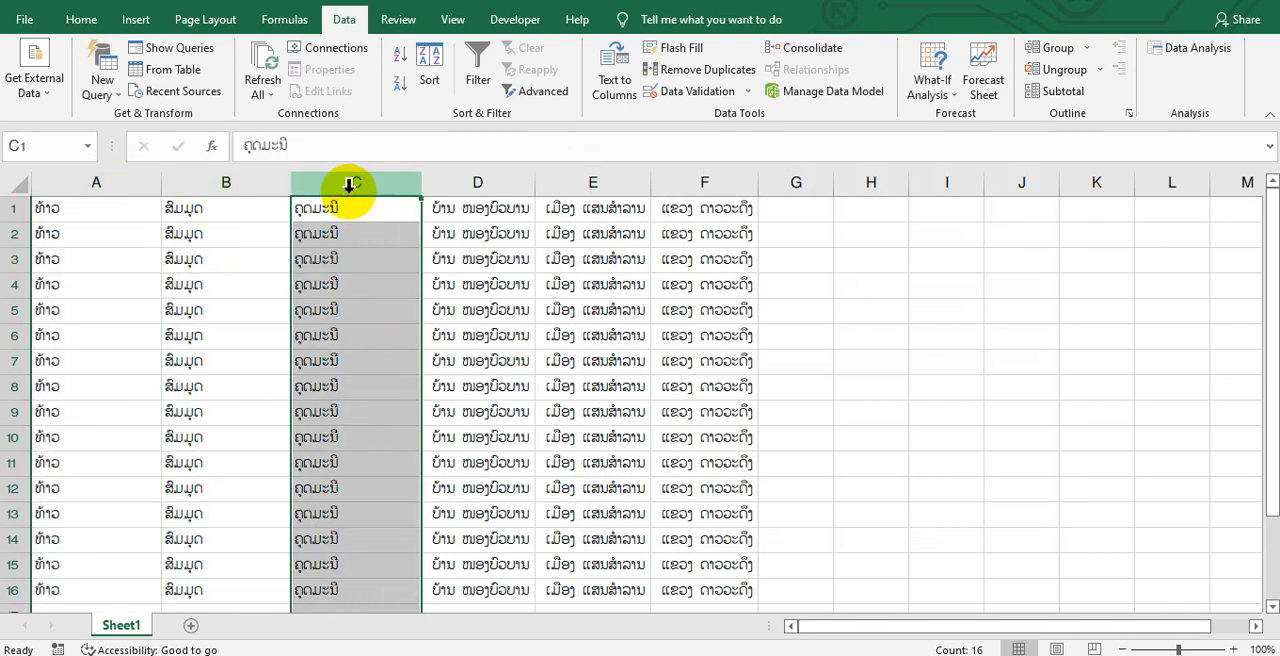
{"action": "left_click_drag", "start_coordinate": [508, 182], "coordinate": [704, 182]}
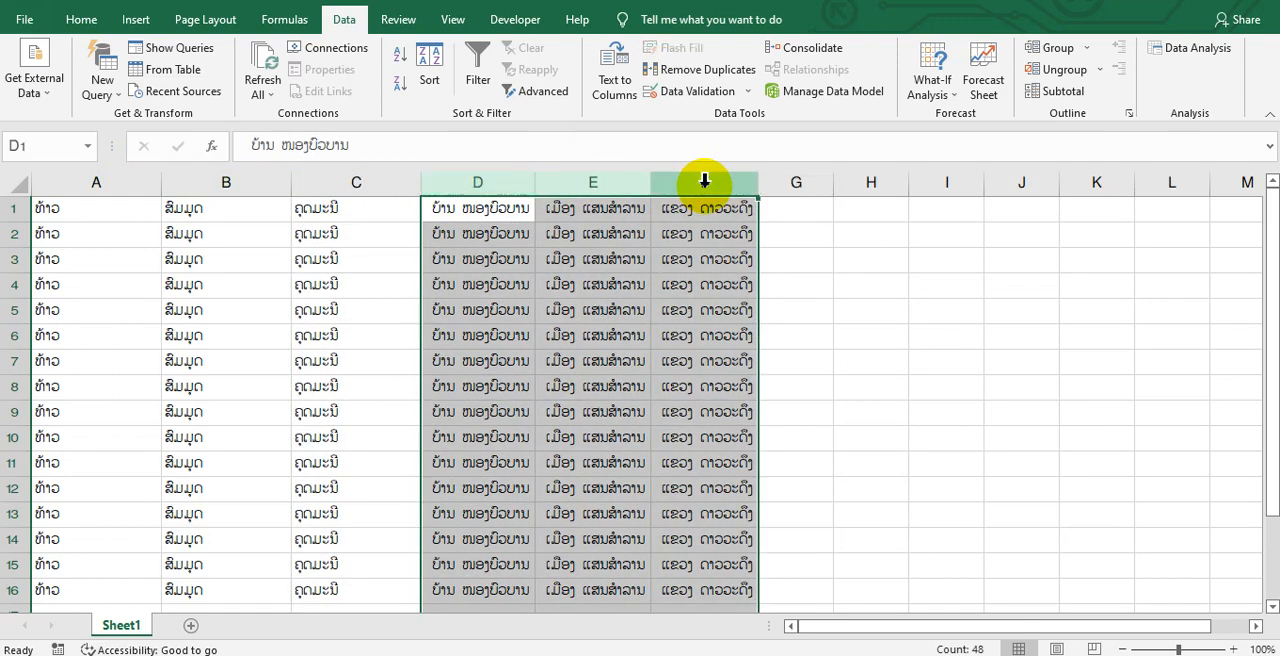
{"action": "left_click", "coordinate": [843, 262]}
{"action": "left_click", "coordinate": [1121, 649]}
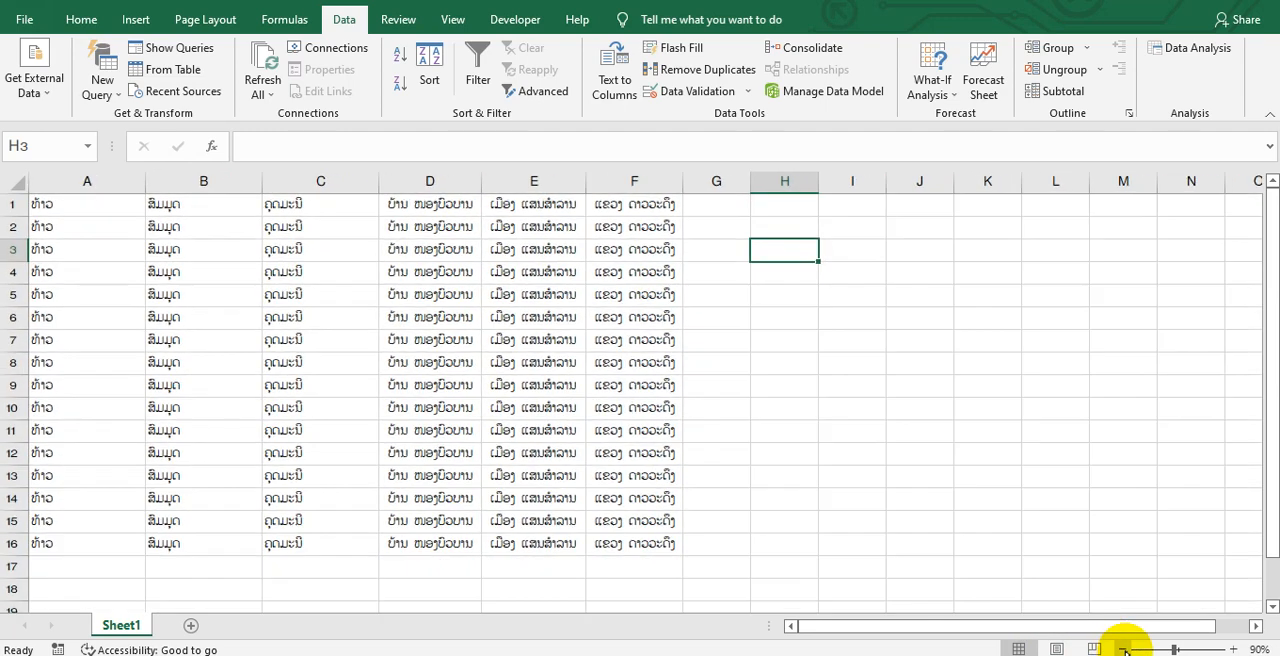
{"action": "left_click", "coordinate": [1121, 649]}
{"action": "left_click", "coordinate": [754, 368]}
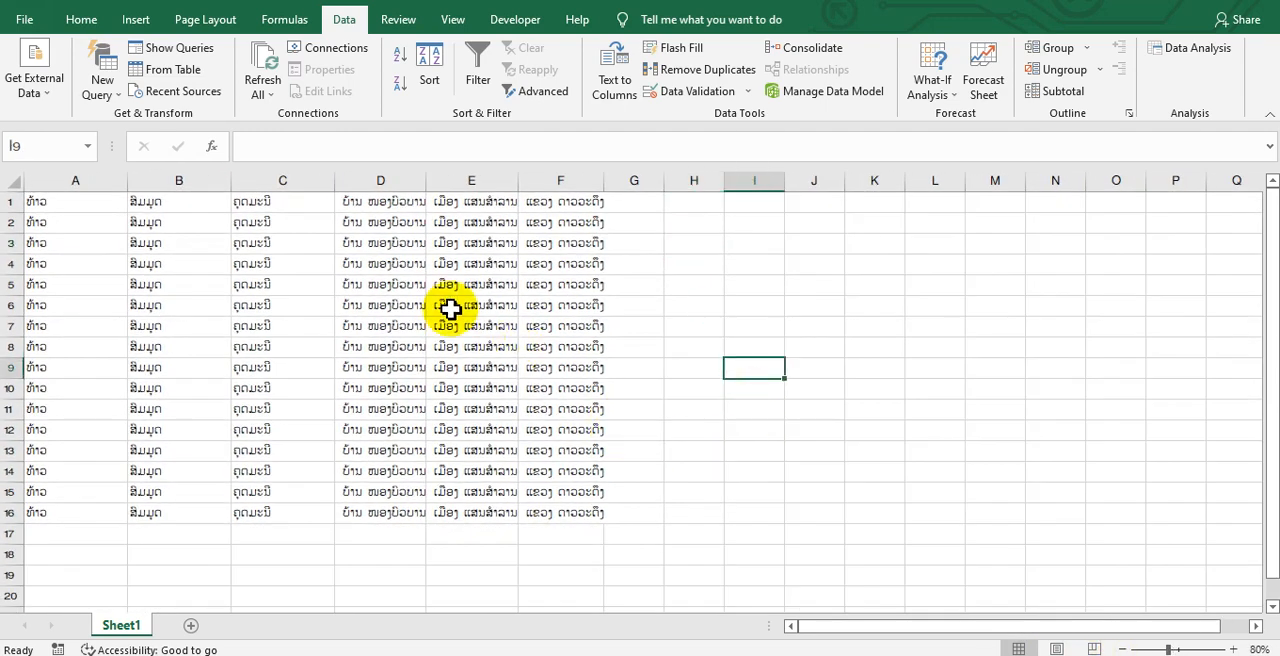
Centre the text horizontally in the name columns A to C and in the address columns D to F
{"action": "left_click", "coordinate": [295, 178]}
{"action": "left_click", "coordinate": [190, 178]}
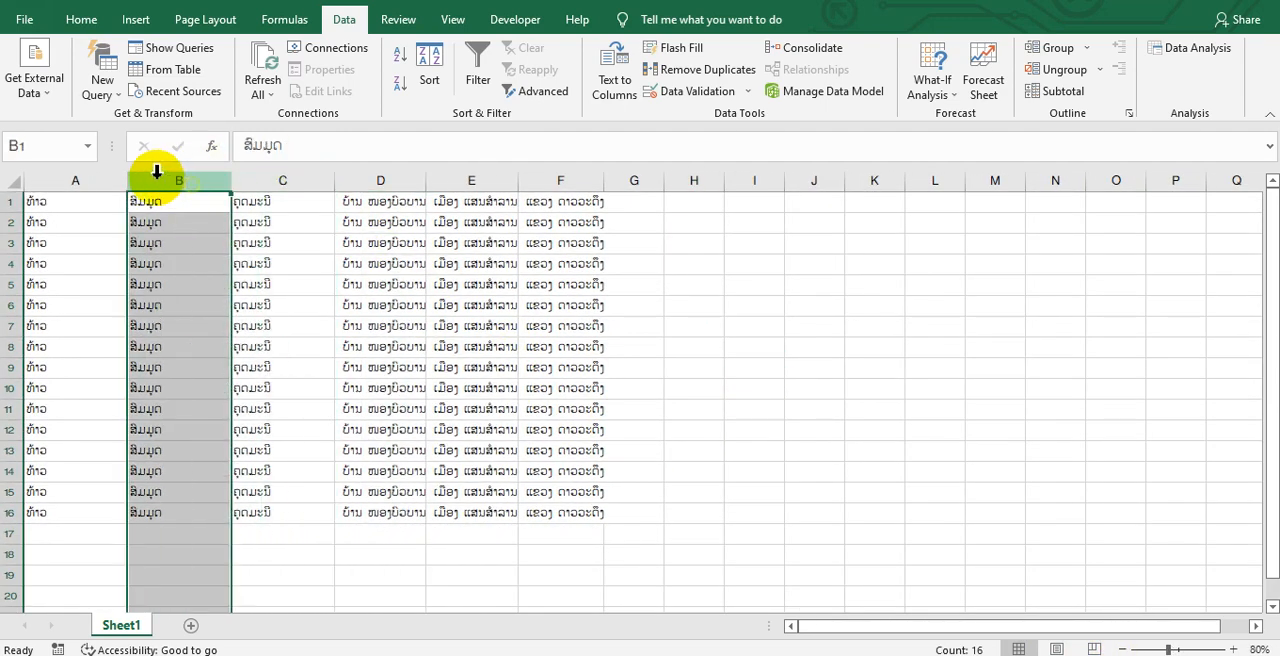
{"action": "left_click", "coordinate": [91, 179]}
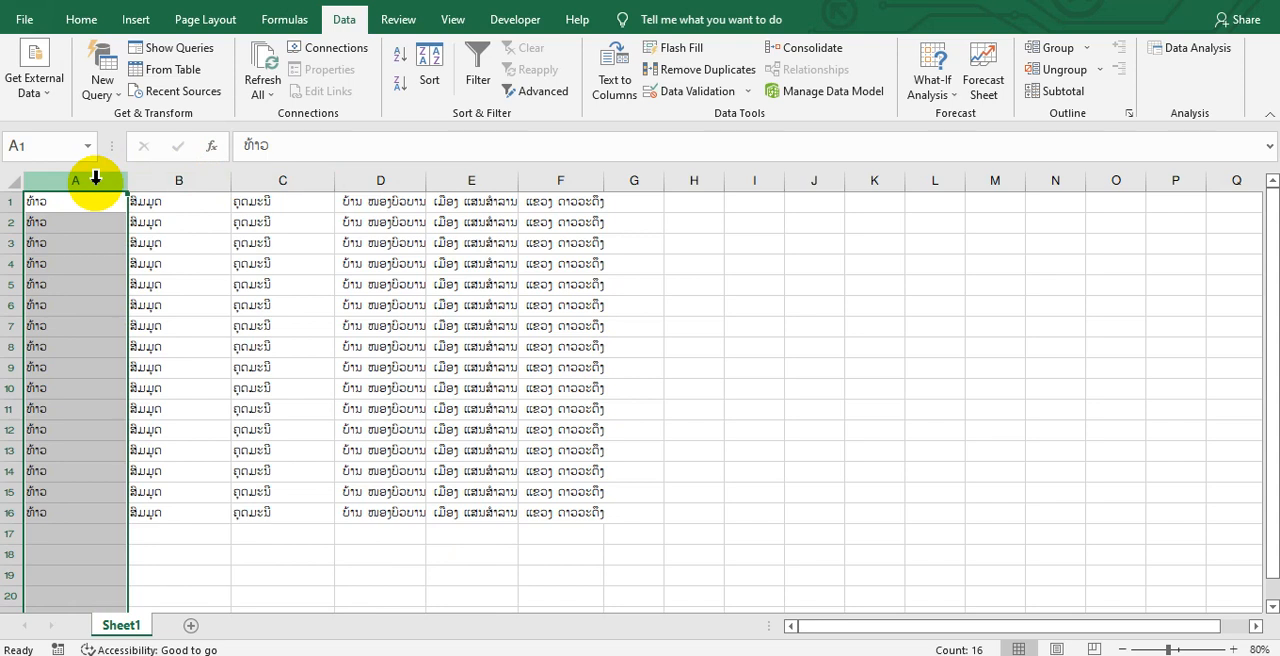
{"action": "left_click_drag", "start_coordinate": [100, 180], "coordinate": [294, 185]}
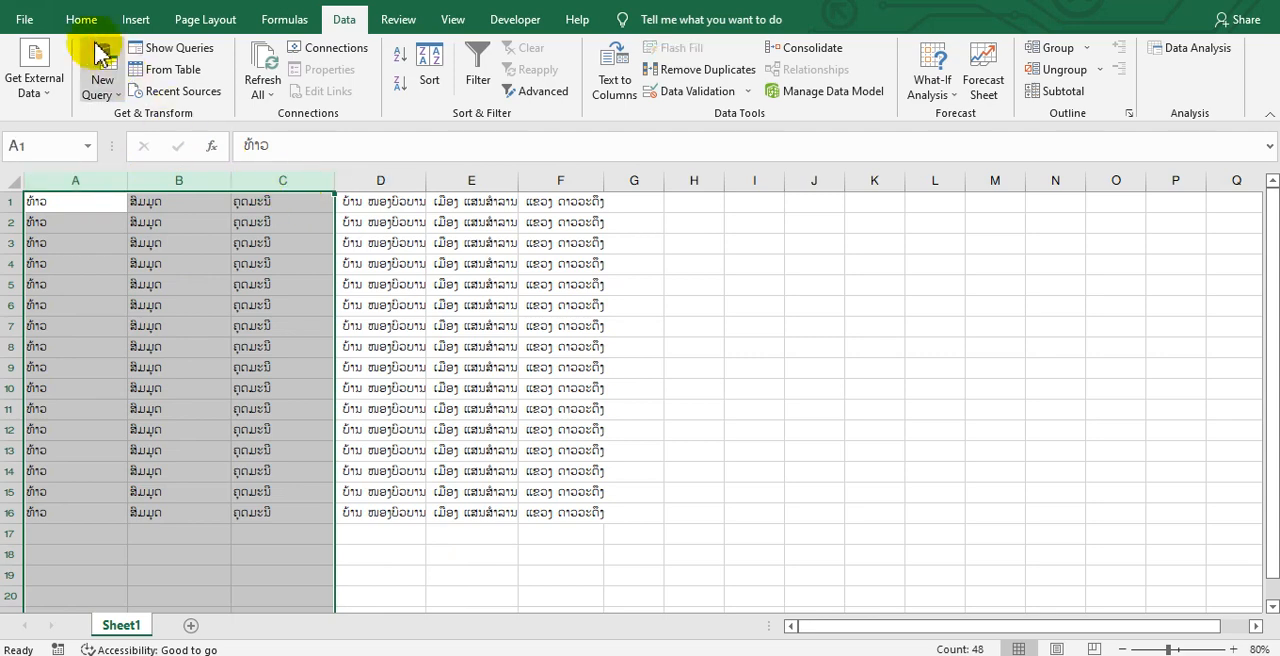
{"action": "left_click", "coordinate": [81, 20]}
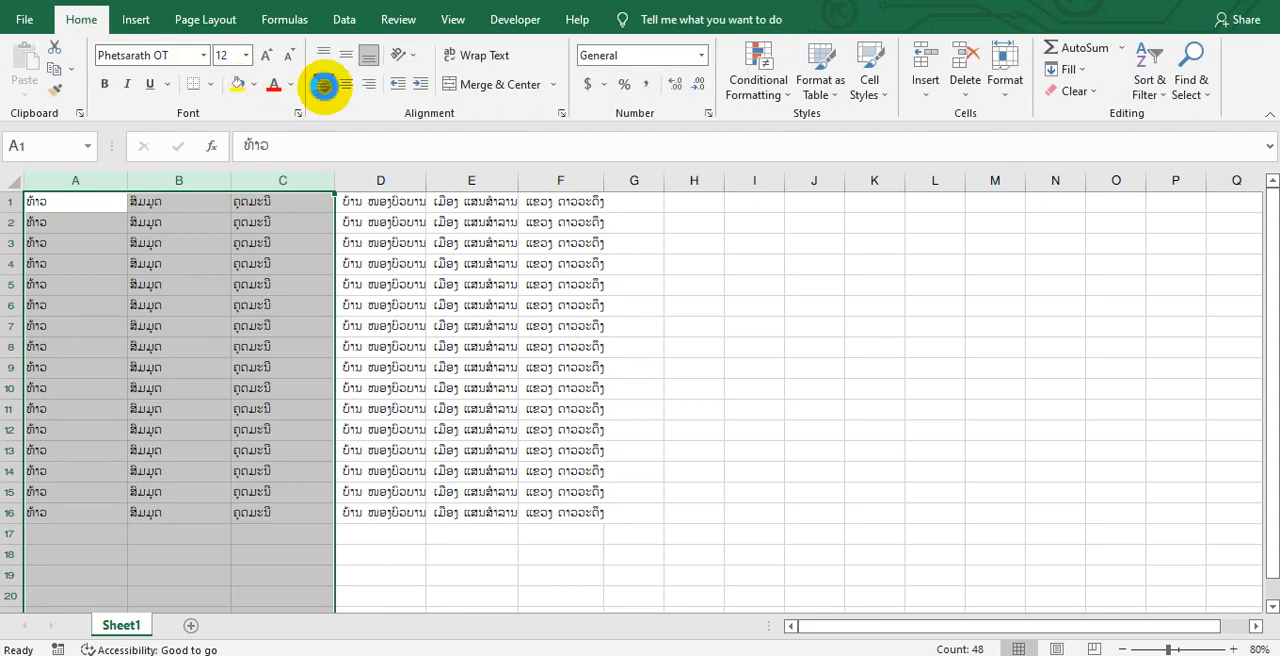
{"action": "left_click", "coordinate": [323, 86]}
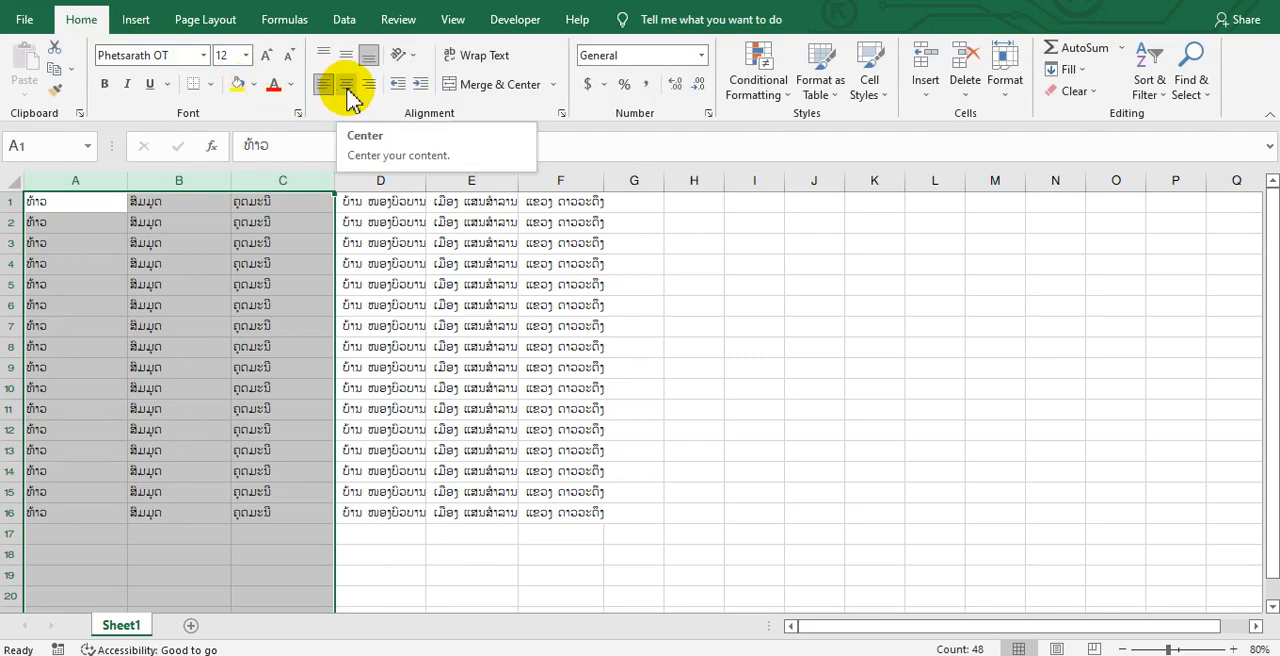
{"action": "left_click", "coordinate": [346, 88]}
{"action": "left_click_drag", "start_coordinate": [408, 181], "coordinate": [585, 182]}
{"action": "left_click", "coordinate": [346, 85]}
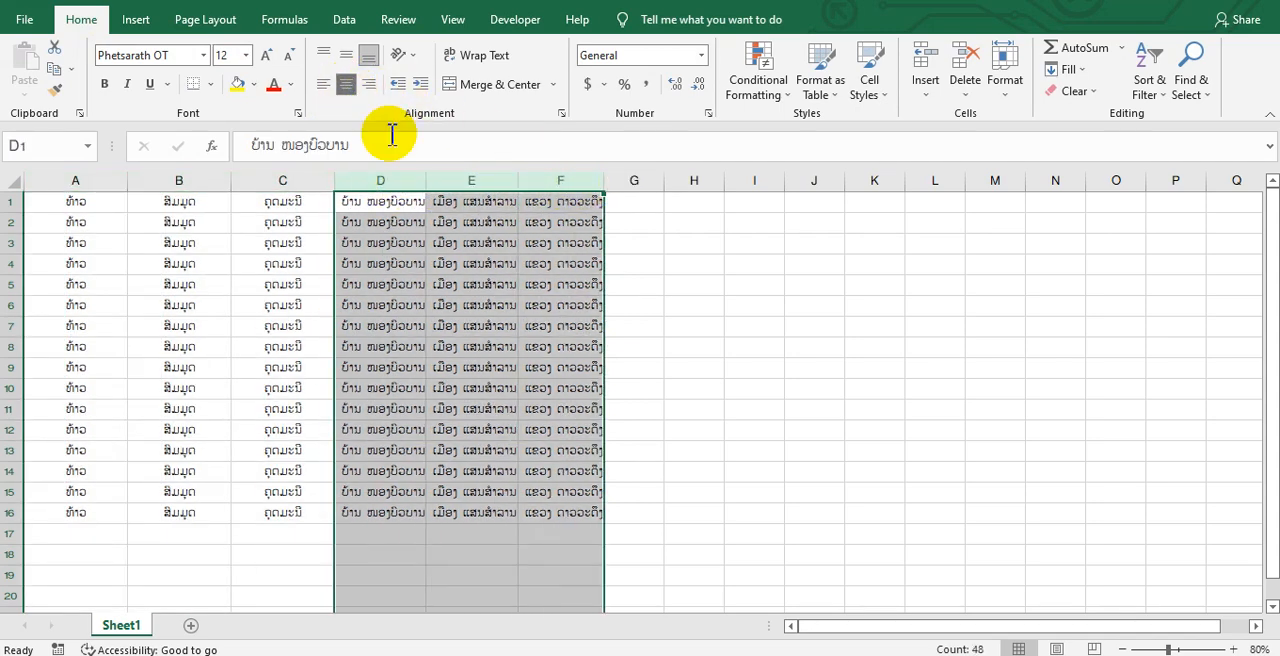
{"action": "left_click", "coordinate": [718, 291]}
AutoFit the widths of columns A to G to their contents and deselect the columns
{"action": "left_click_drag", "start_coordinate": [106, 180], "coordinate": [606, 185]}
{"action": "double_click", "coordinate": [606, 185]}
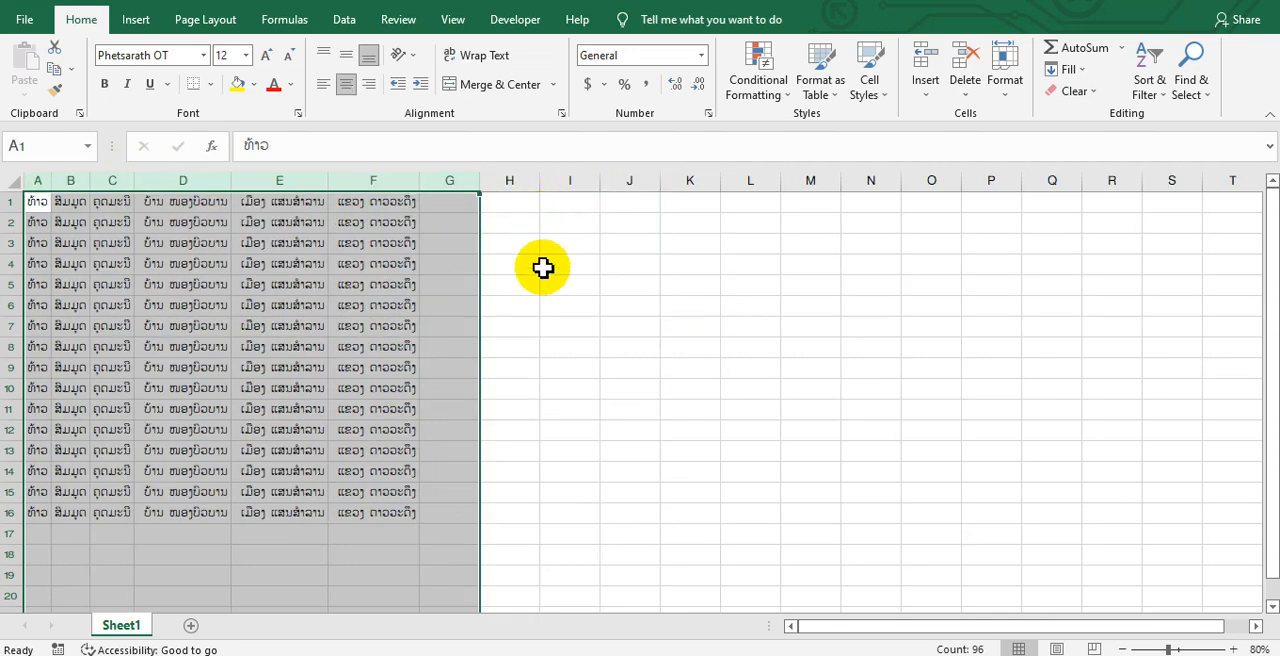
{"action": "left_click", "coordinate": [566, 306]}
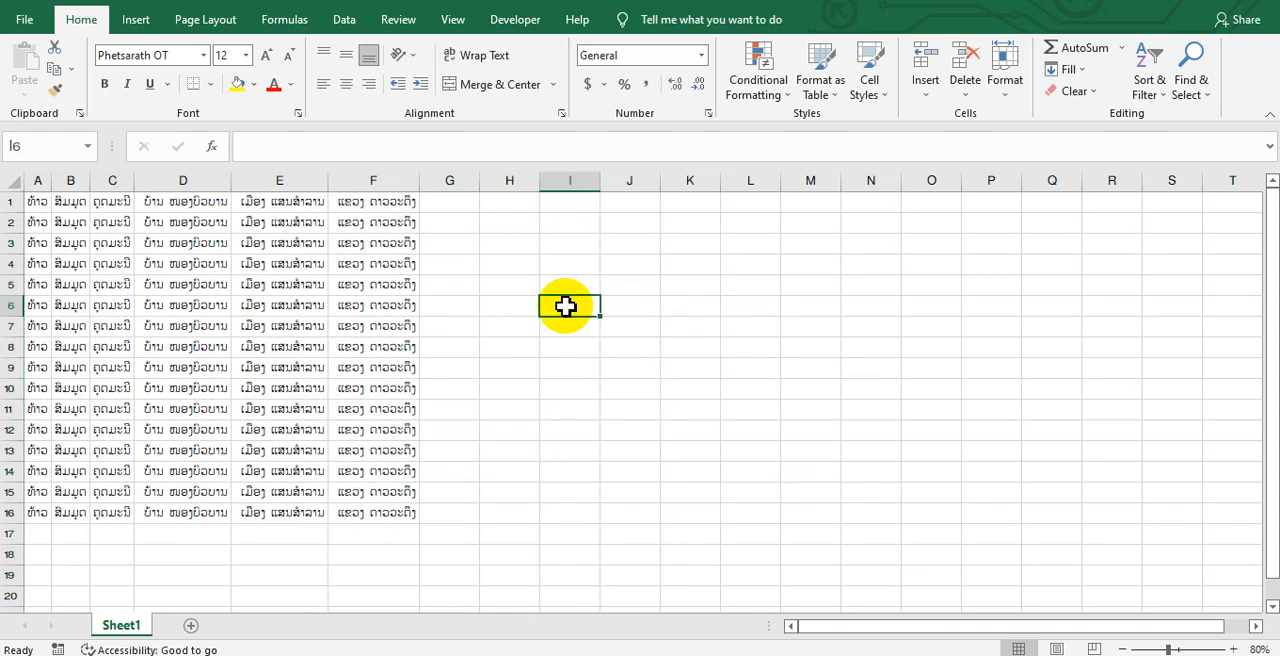